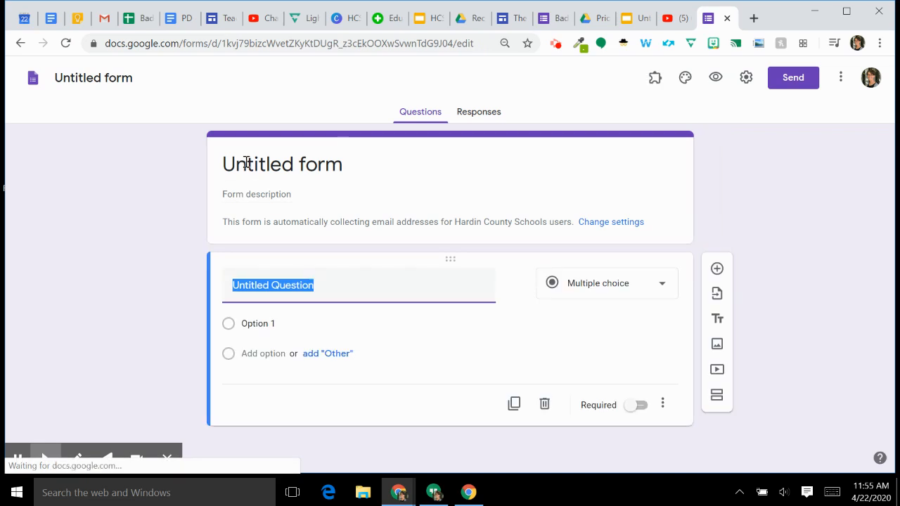
# Title the form "Demo Day 47 NTI ELA"
pyautogui.write('Test')
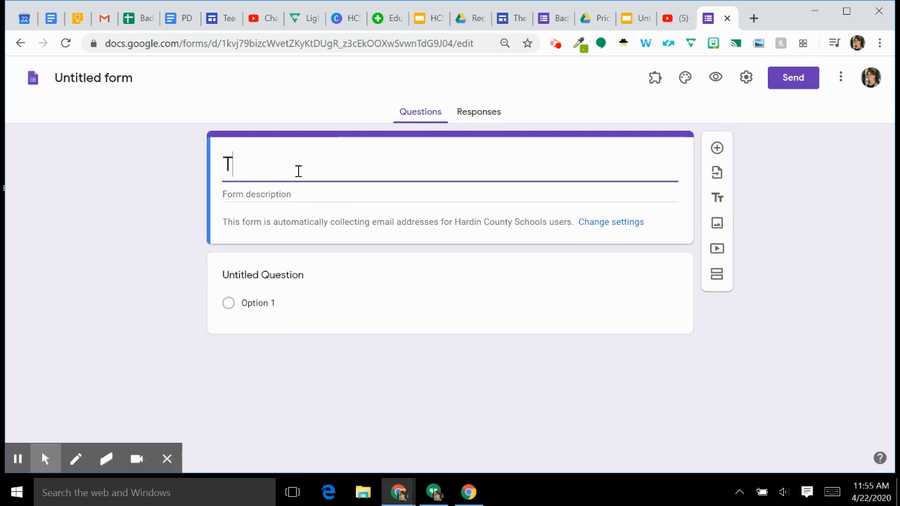
pyautogui.press('BackSpace')
pyautogui.press('BackSpace')
pyautogui.press('BackSpace')
pyautogui.press('BackSpace')
pyautogui.write('Demo Da')
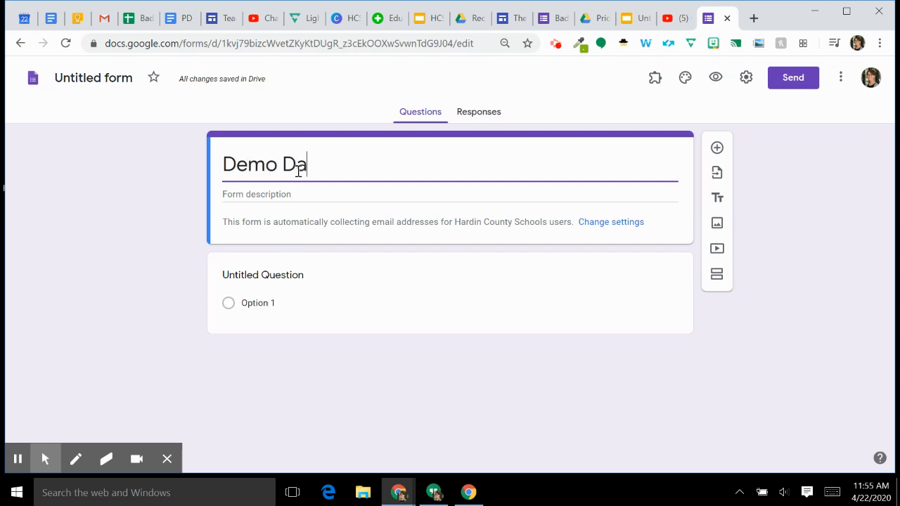
pyautogui.write('y 47 NTI')
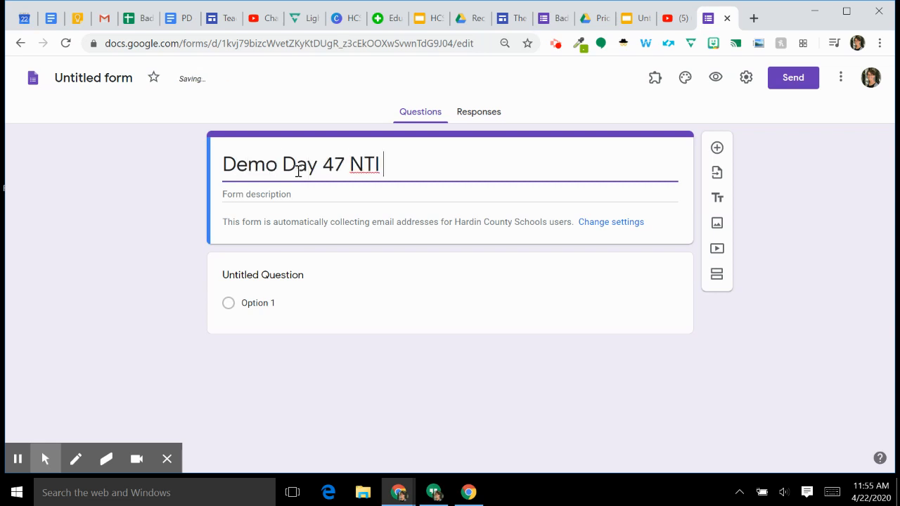
pyautogui.write(' S')
pyautogui.press('BackSpace')
pyautogui.press('BackSpace')
pyautogui.write('Rea')
pyautogui.press('BackSpace')
pyautogui.press('BackSpace')
pyautogui.press('BackSpace')
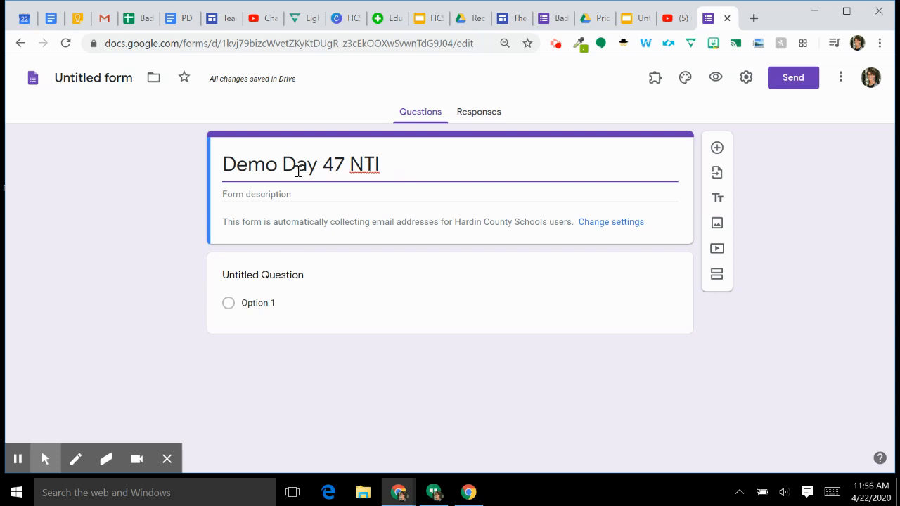
pyautogui.write('ELA')
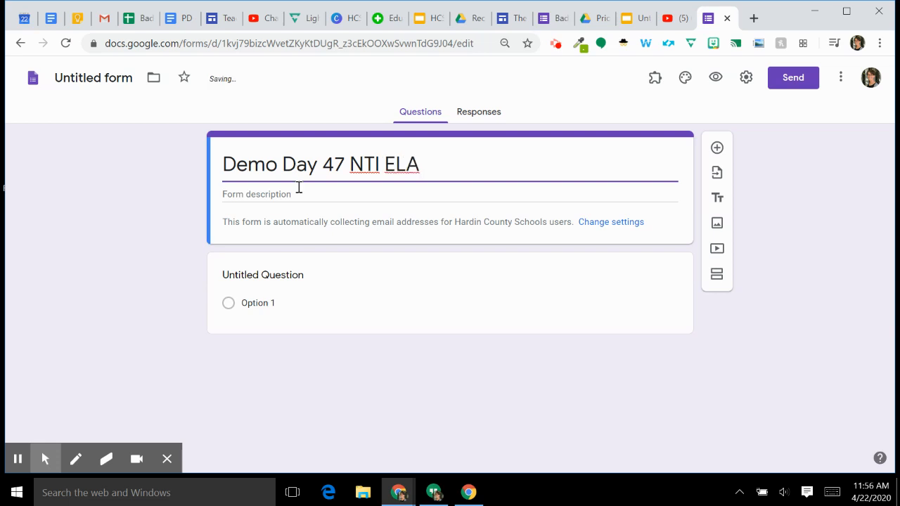
# Name the untitled form file after its title, Demo Day 47 NTI ELA
pyautogui.click(166, 460)
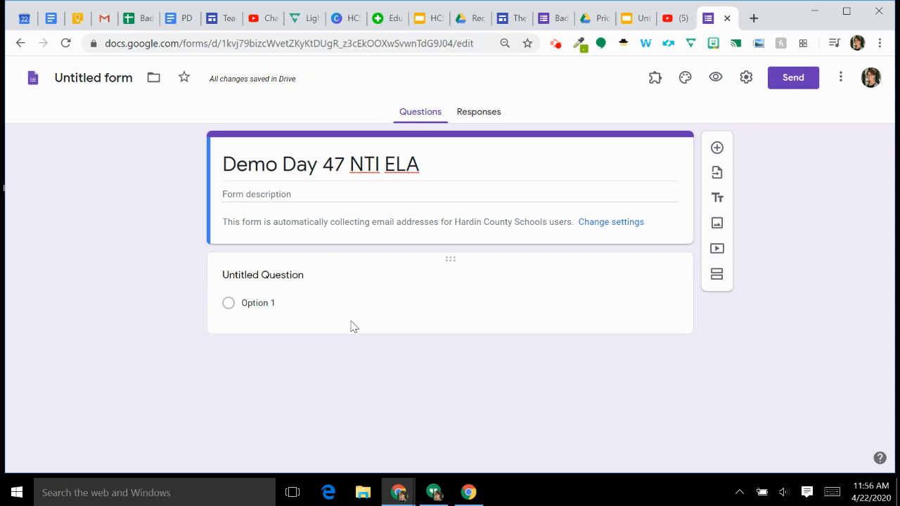
pyautogui.click(324, 193)
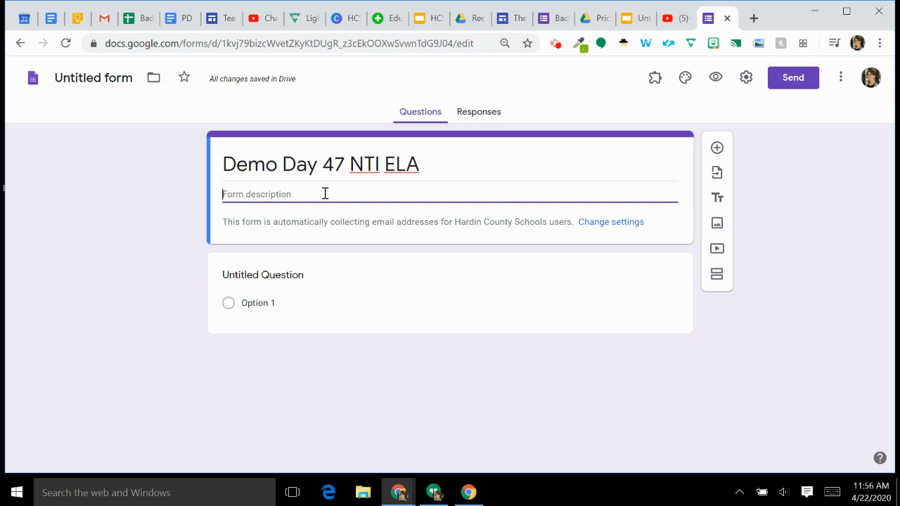
pyautogui.click(79, 77)
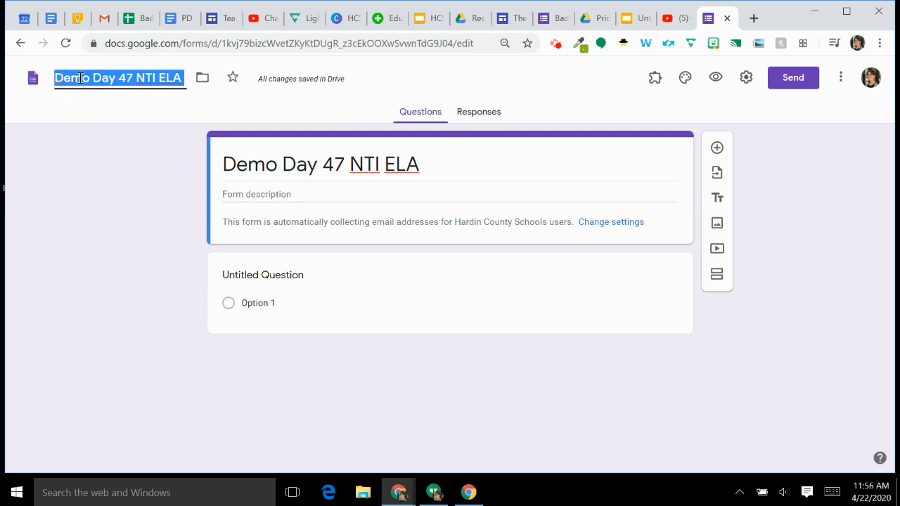
# Start the form description with the line "1. Once you start a form you can not come back!"
pyautogui.click(262, 192)
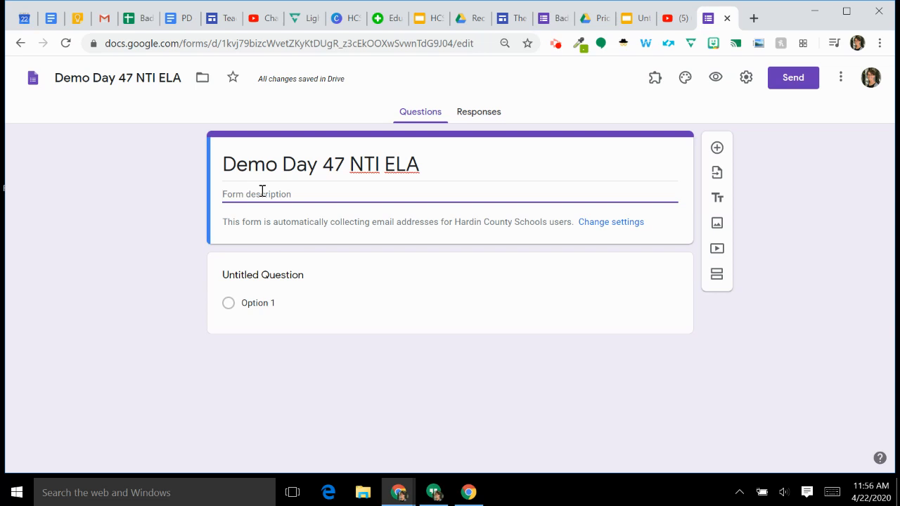
pyautogui.write('1.')
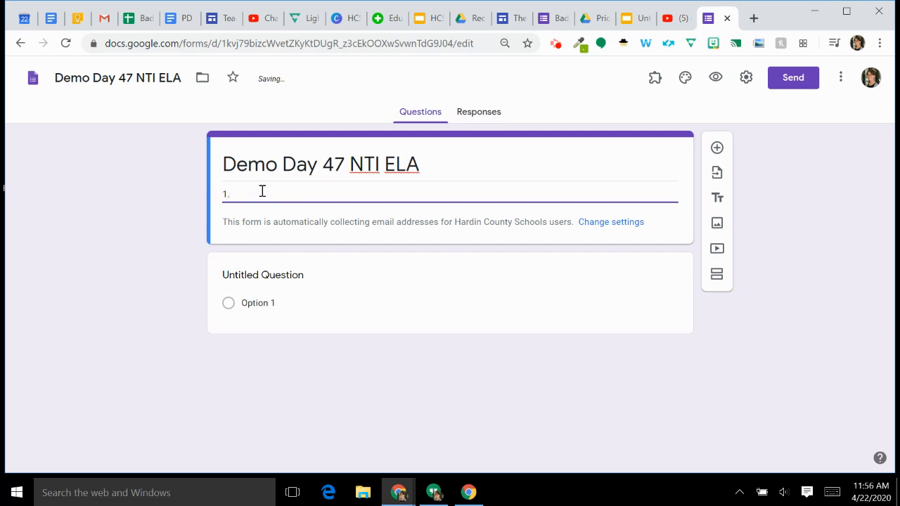
pyautogui.write(' w')
pyautogui.press('BackSpace')
pyautogui.write('Once you start a form you can not come ba')
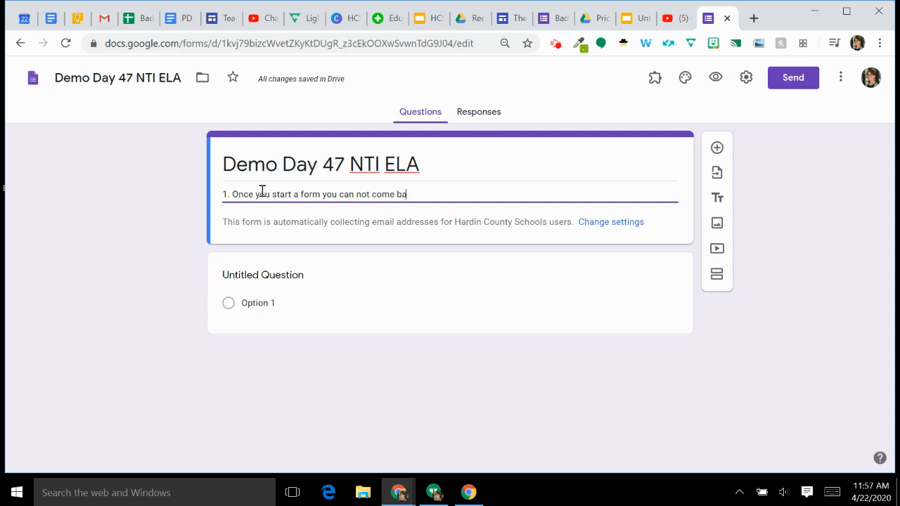
pyautogui.write('ck!')
pyautogui.press('Return')
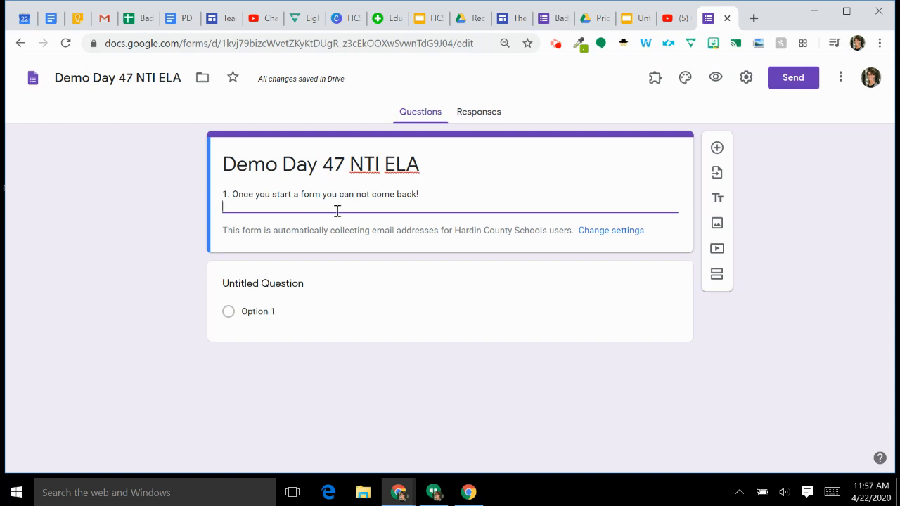
# Add the second instruction to the form description: "2. Complete in order top to bottom."
pyautogui.write('2. Complete in o')
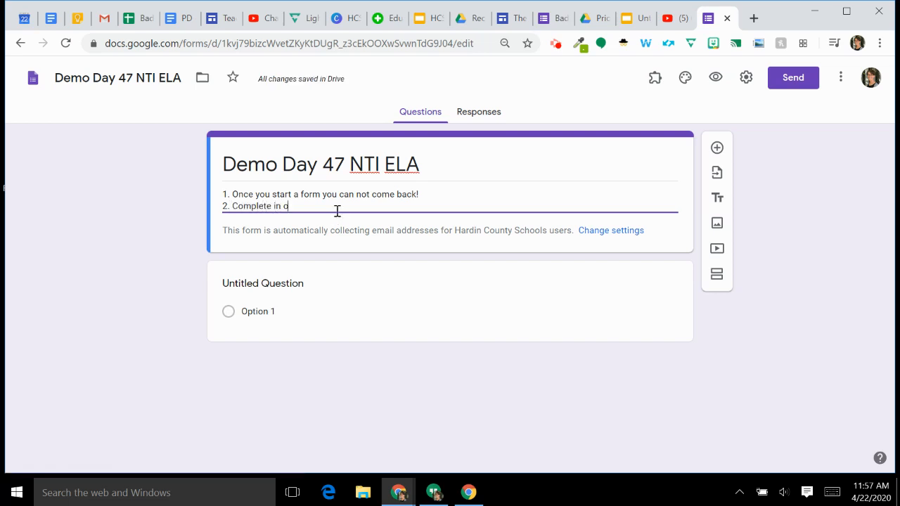
pyautogui.write('rder top to bottom./')
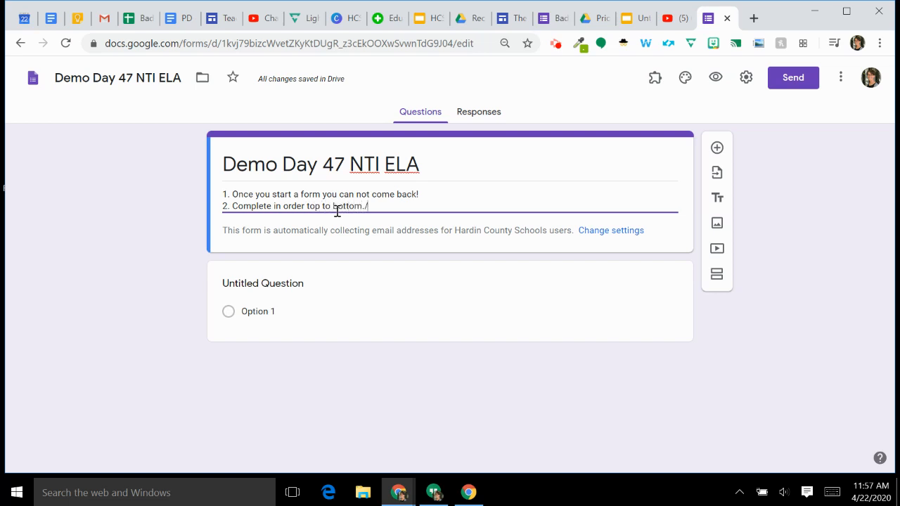
pyautogui.press('BackSpace')
pyautogui.press('Return')
# Add two more lines to the form description: "3. Watch video first." and "4. Answer all questions."
pyautogui.write('3. Wayo')
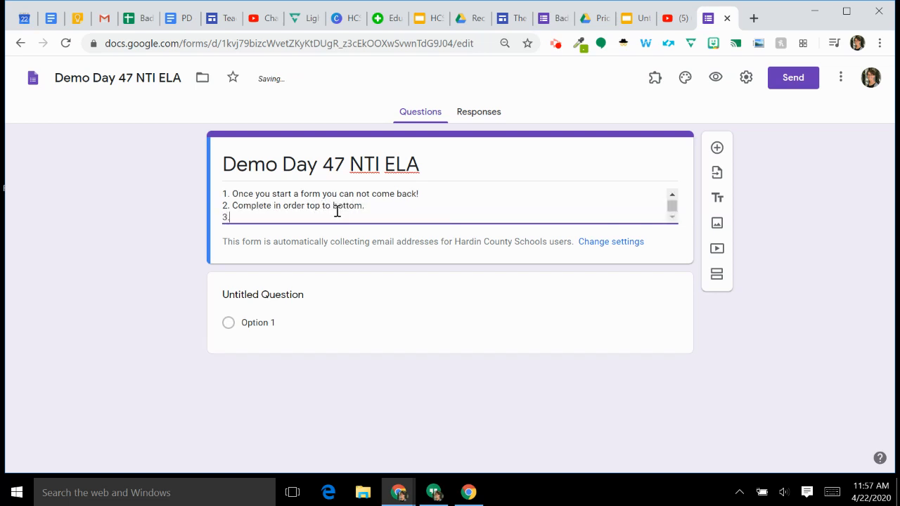
pyautogui.press('BackSpace')
pyautogui.press('BackSpace')
pyautogui.write('tch video first.')
pyautogui.press('Return')
pyautogui.write('4.')
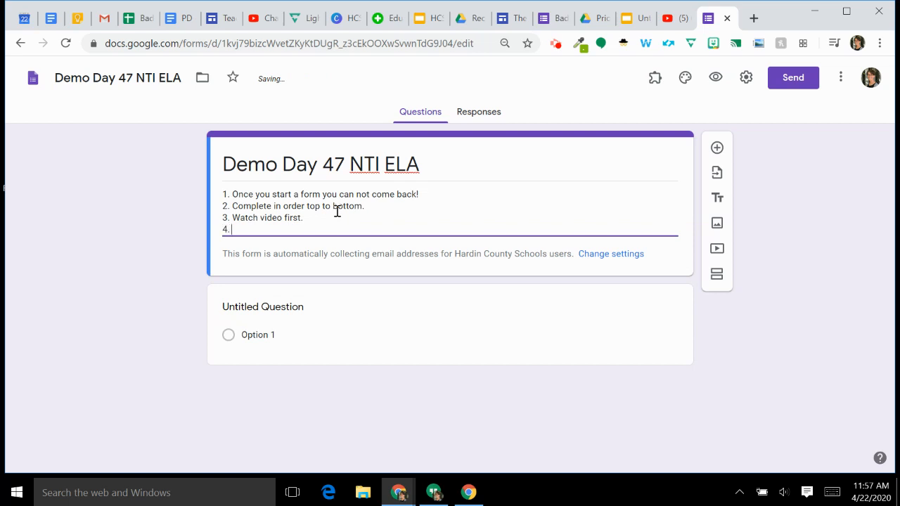
pyautogui.write(' Answer all questions.')
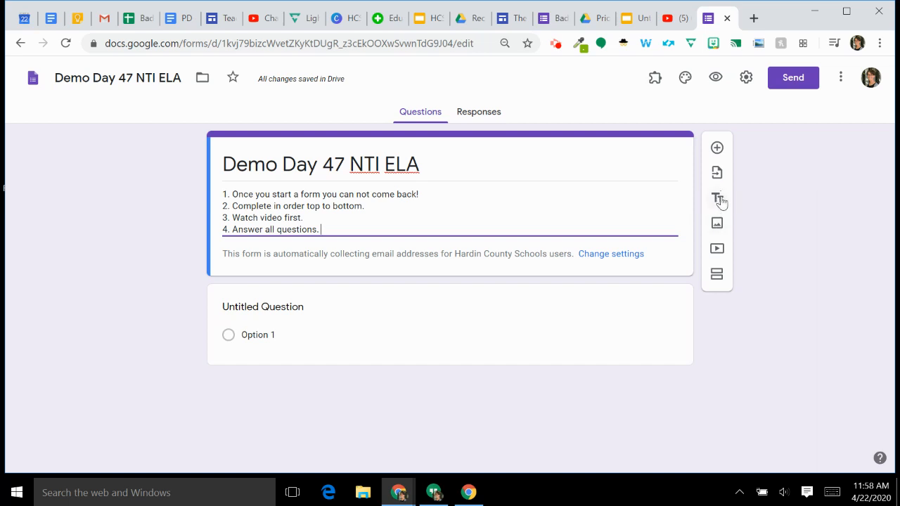
# Start adding a video to the form and compare the URL and video search options, ending on video search
pyautogui.click(717, 253)
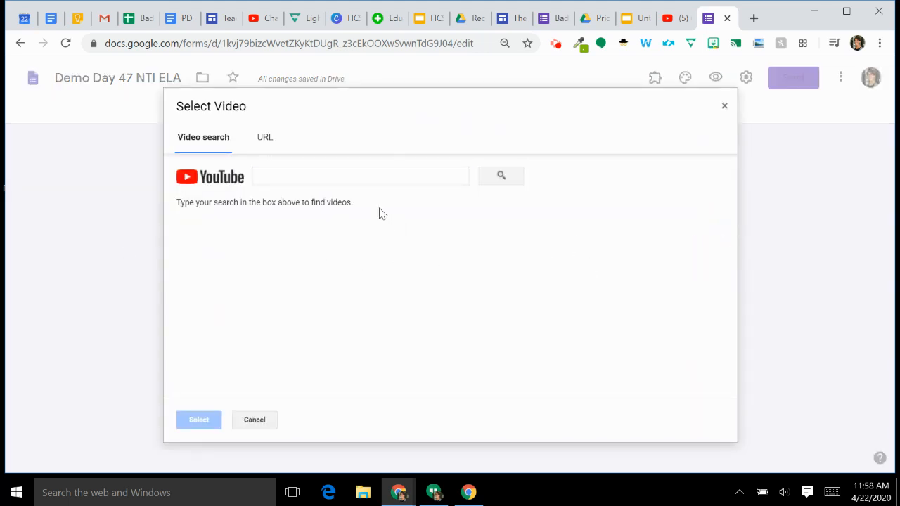
pyautogui.click(268, 139)
pyautogui.click(208, 143)
pyautogui.click(264, 137)
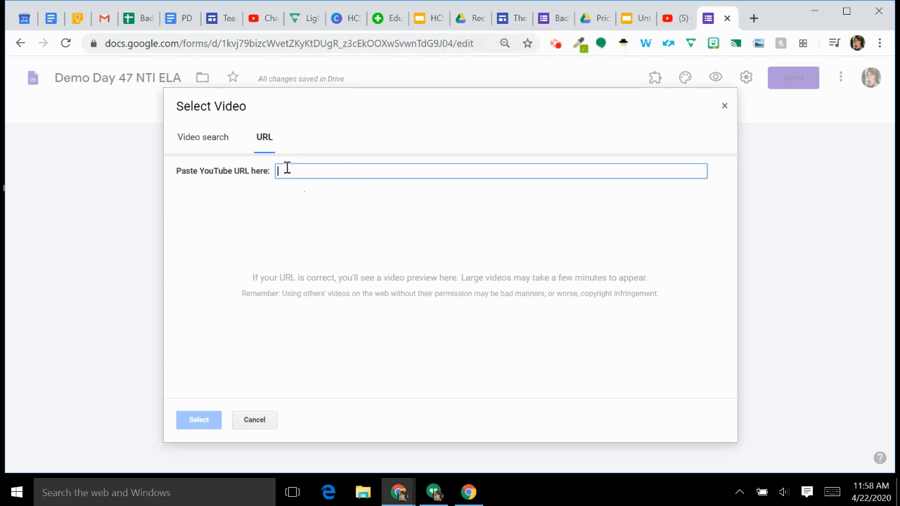
pyautogui.click(202, 146)
pyautogui.click(202, 145)
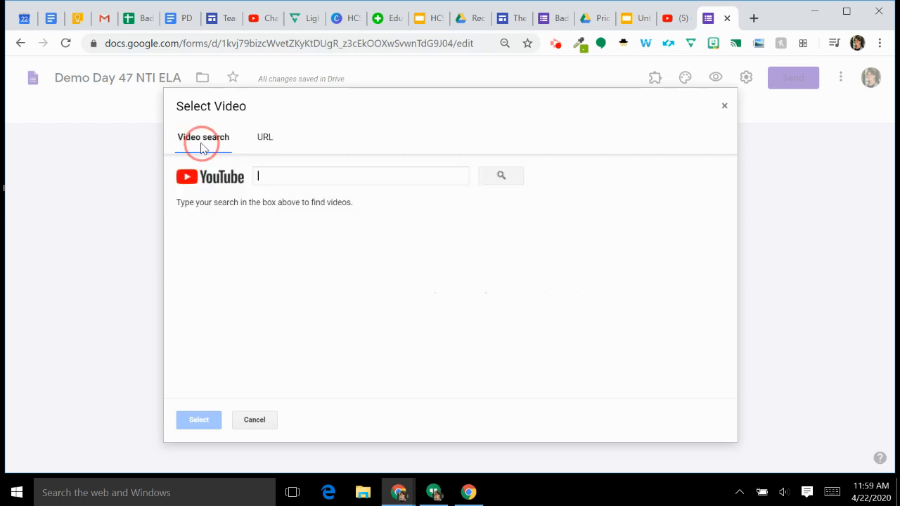
# Switch to YouTube, open the Crash Course video "Introduction to Crash Course Navigating Digital Information #1", and pause playback
pyautogui.click(676, 19)
pyautogui.scroll(-1, 409, 309)
pyautogui.scroll(-9, 410, 309)
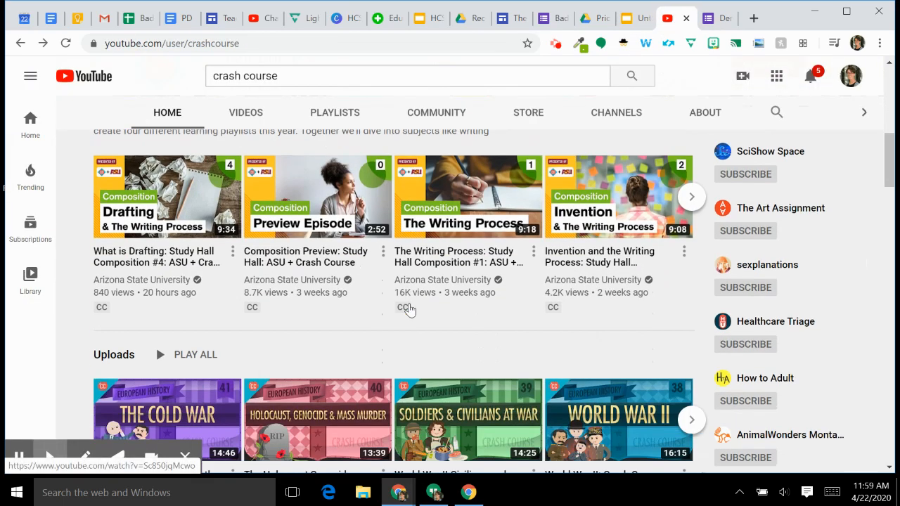
pyautogui.scroll(-3, 410, 310)
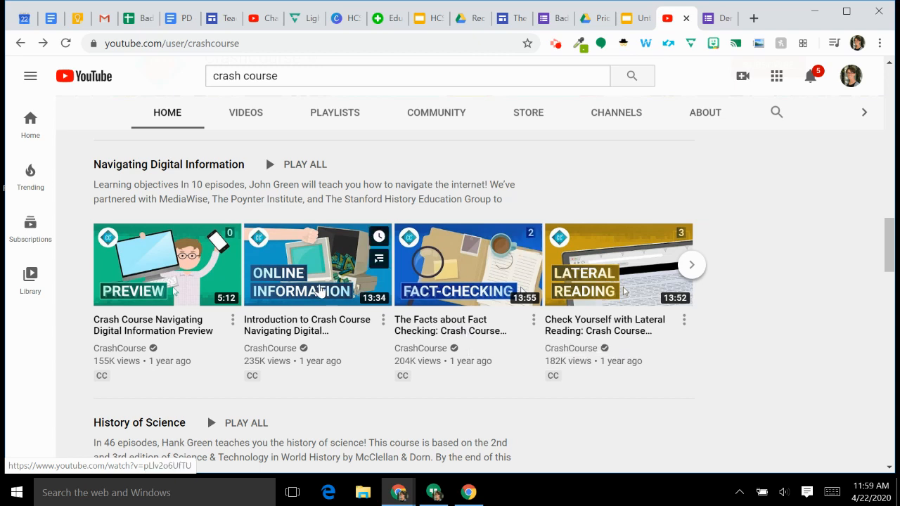
pyautogui.click(319, 289)
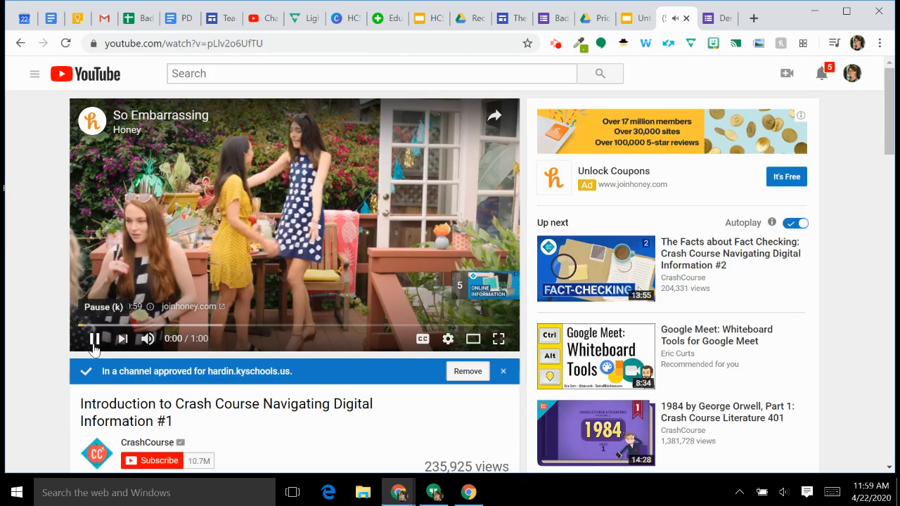
pyautogui.click(93, 338)
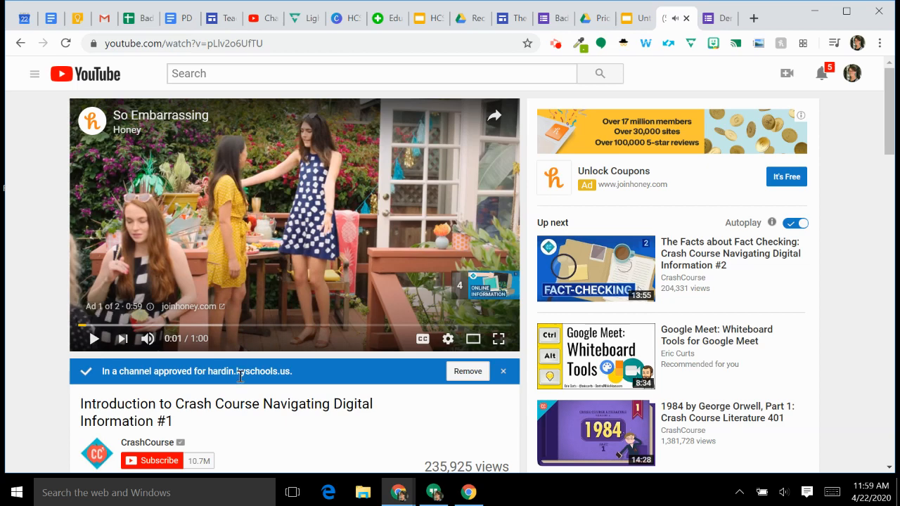
# Expand the Crash Course video's description and read through its details and links
pyautogui.scroll(-3, 240, 377)
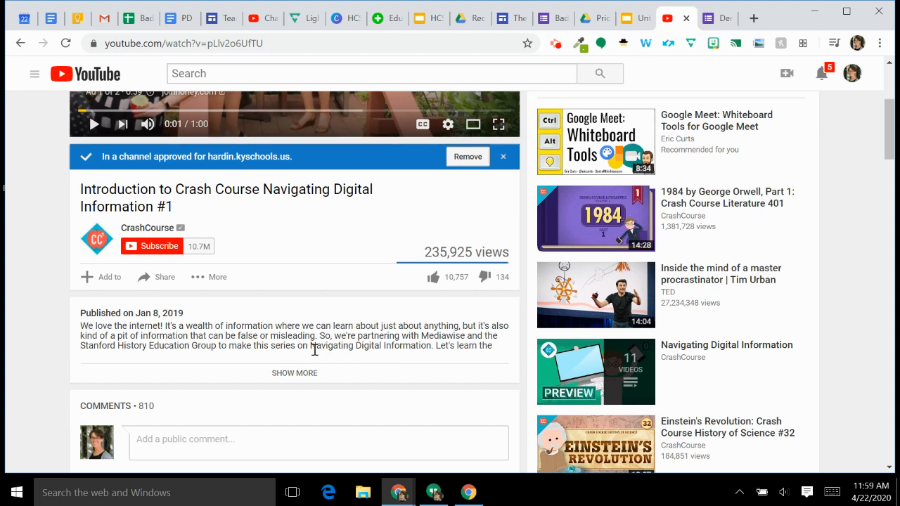
pyautogui.click(299, 374)
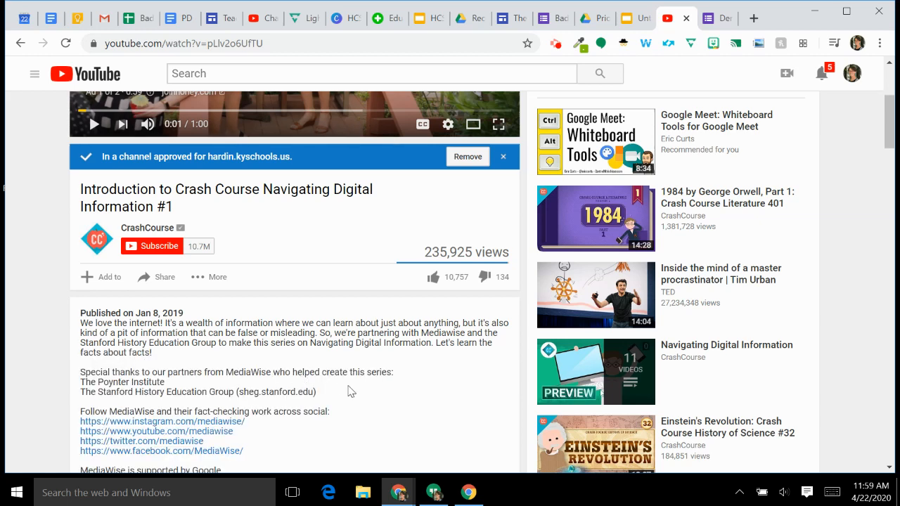
pyautogui.scroll(-2, 351, 392)
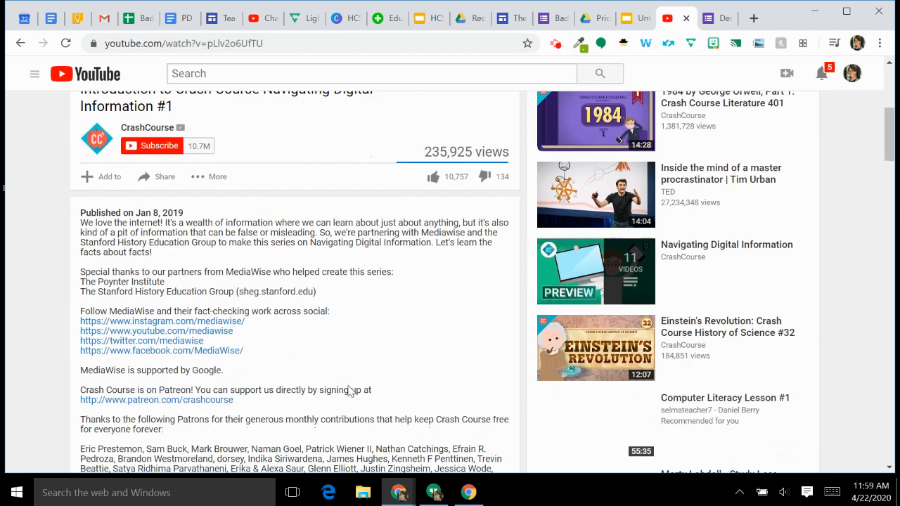
pyautogui.scroll(-1, 349, 386)
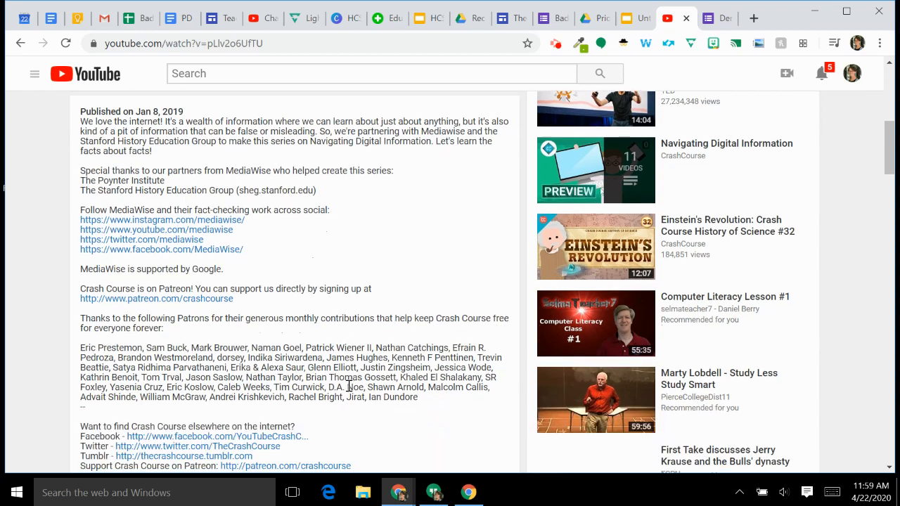
pyautogui.scroll(-1, 349, 386)
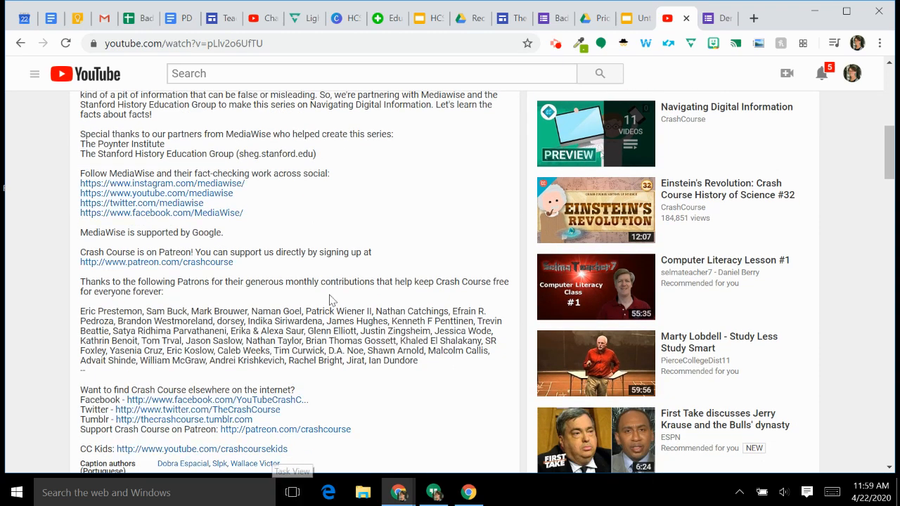
pyautogui.scroll(6, 330, 312)
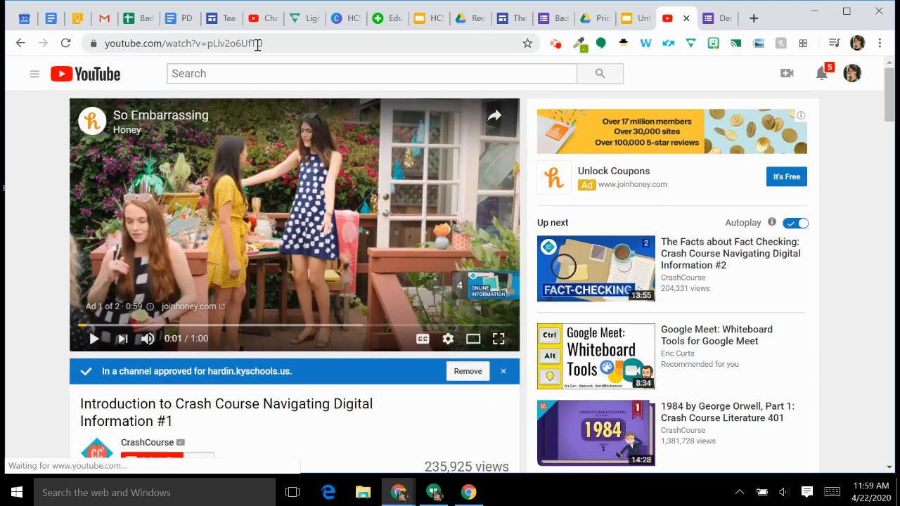
# Insert the Crash Course video into the form in Google Forms by searching with its copied YouTube URL
pyautogui.click(256, 43)
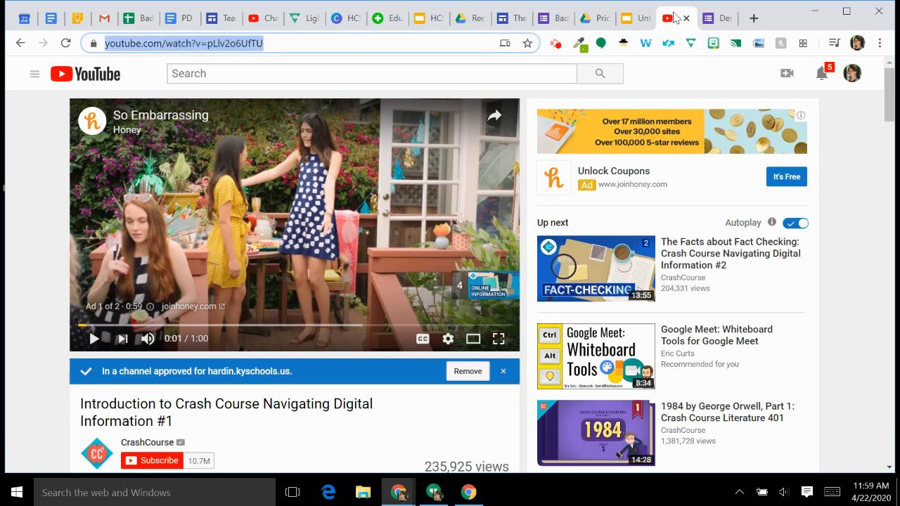
pyautogui.click(707, 23)
pyautogui.click(337, 180)
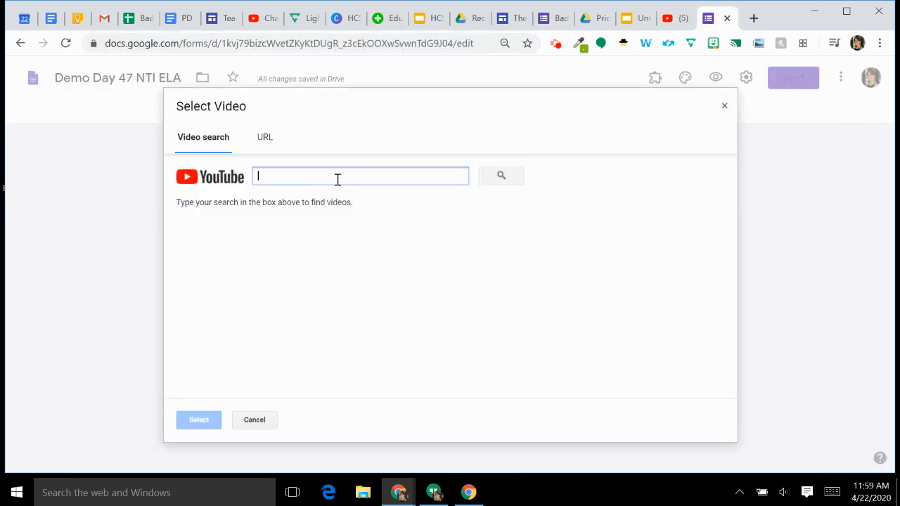
pyautogui.write('https://www.youtube.com/watch?v=pLIv2o6UfTU')
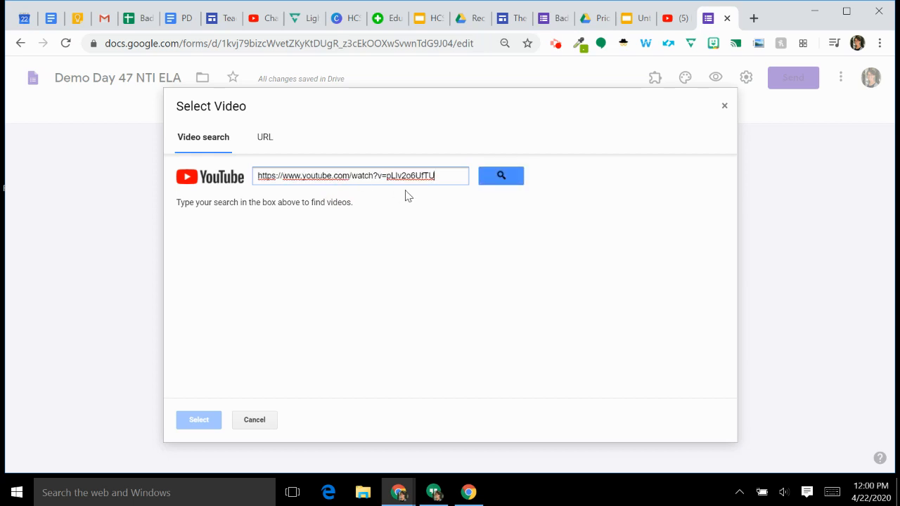
pyautogui.click(507, 178)
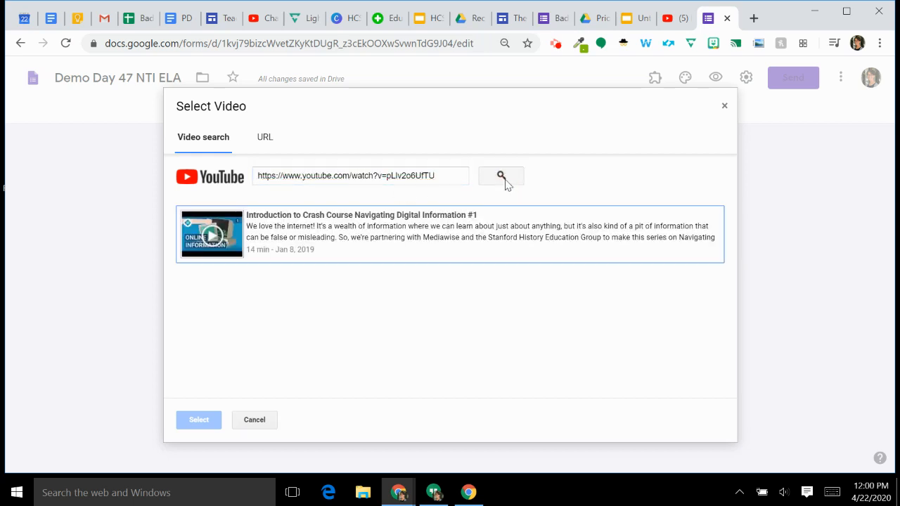
pyautogui.click(301, 223)
pyautogui.click(202, 420)
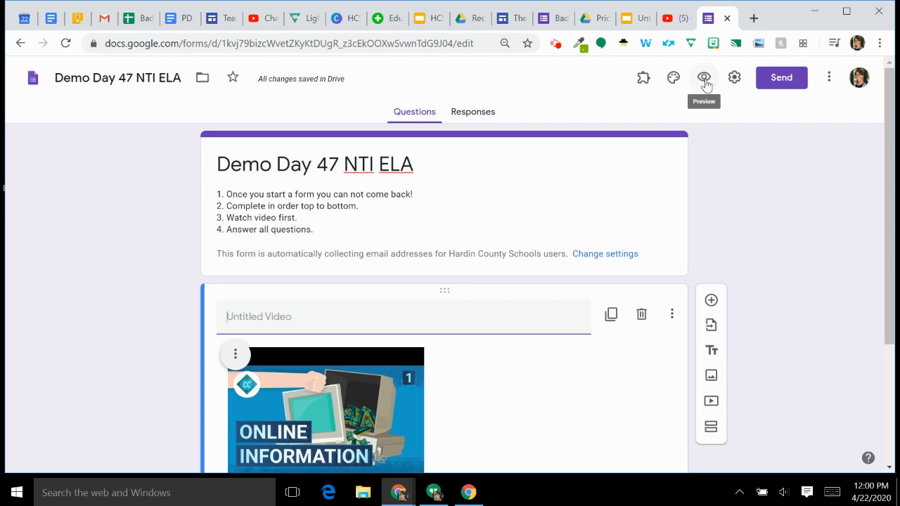
# Preview the form, play the embedded video, try to view it full screen, and pause playback
pyautogui.click(704, 77)
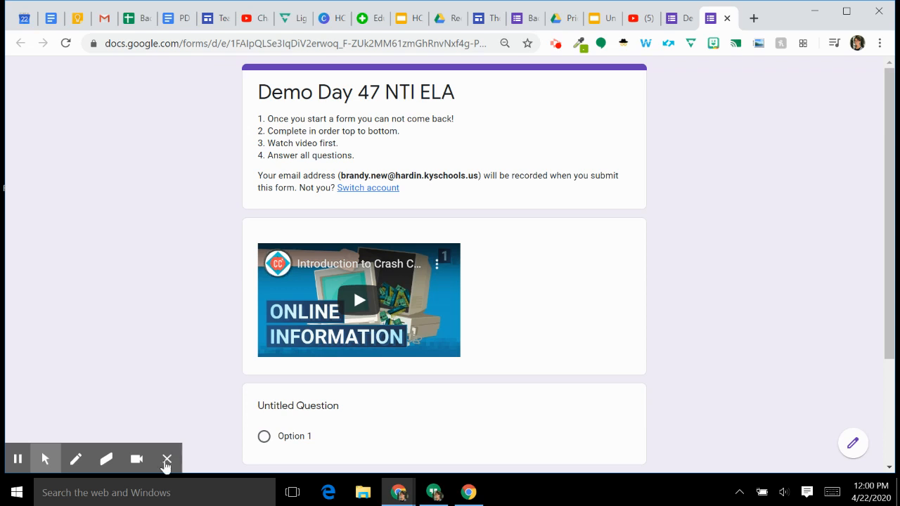
pyautogui.click(167, 458)
pyautogui.click(362, 302)
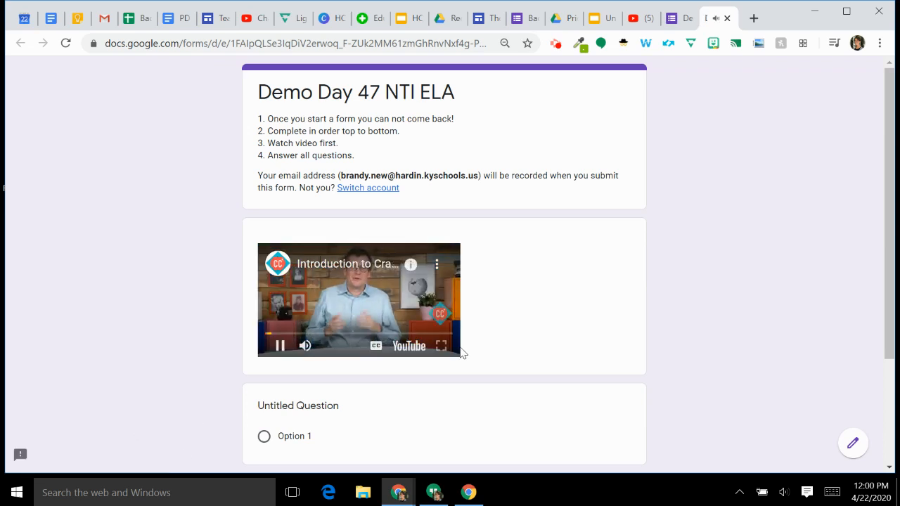
pyautogui.click(442, 347)
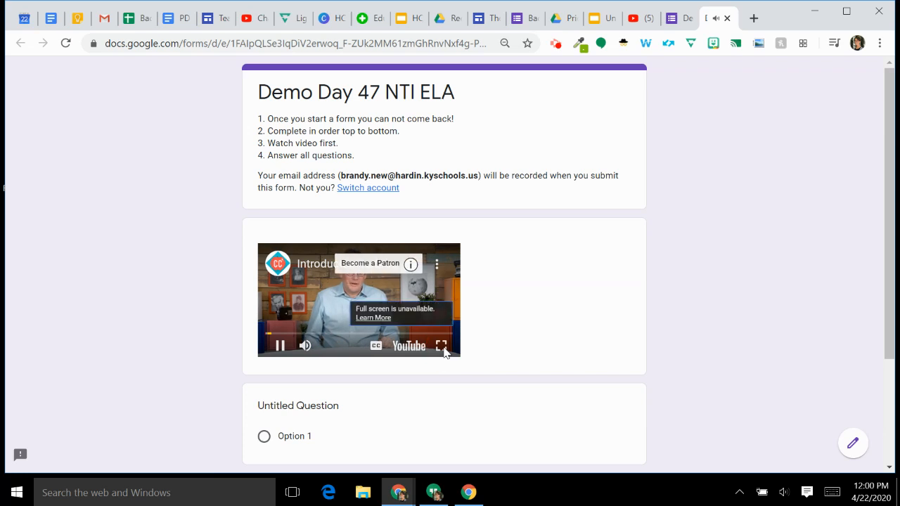
pyautogui.click(280, 345)
pyautogui.click(442, 346)
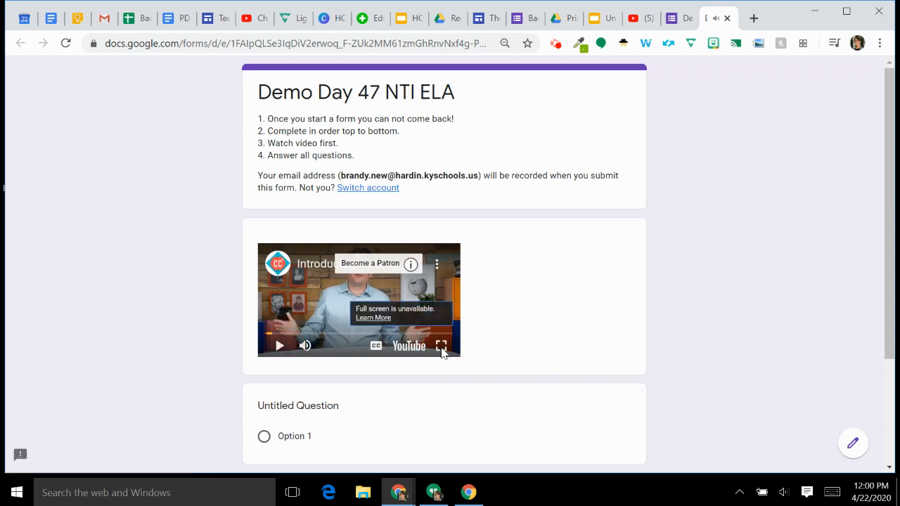
# Examine the embedded video's extra options and its share link, and look over the rest of the previewed form
pyautogui.click(436, 262)
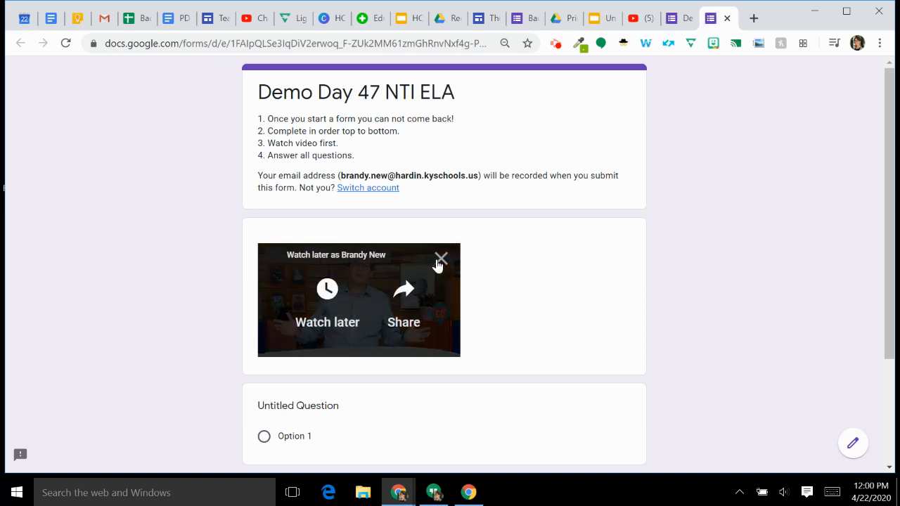
pyautogui.click(482, 321)
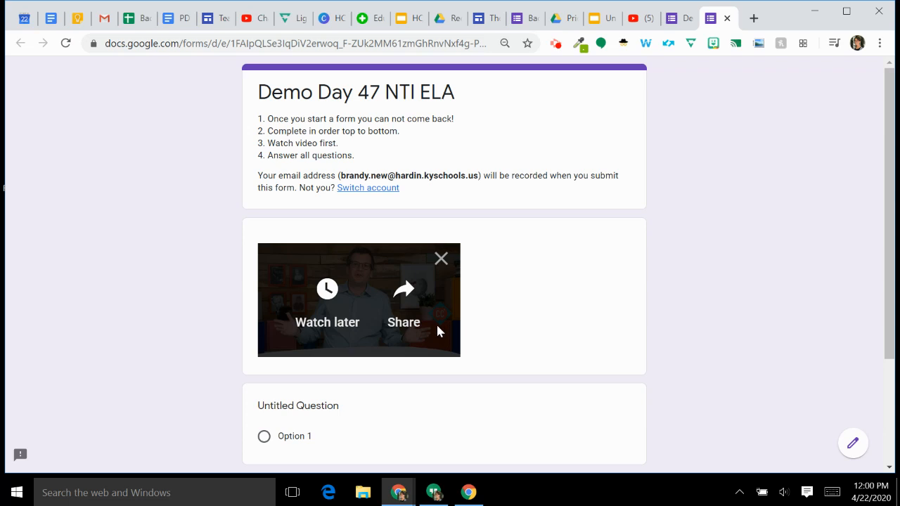
pyautogui.click(405, 290)
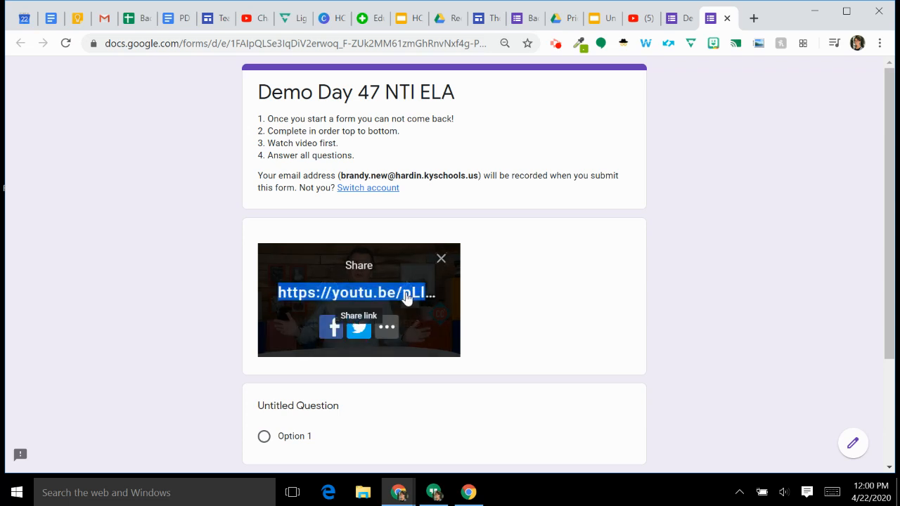
pyautogui.click(413, 264)
pyautogui.click(520, 314)
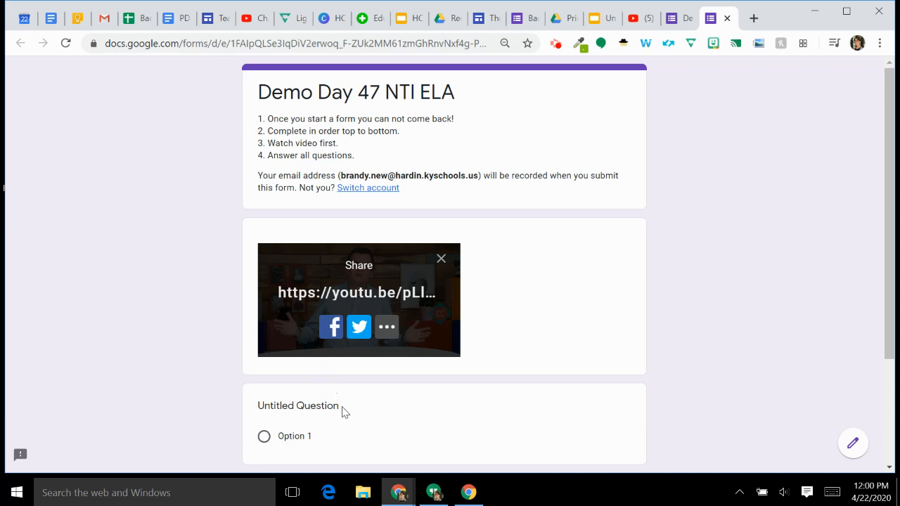
pyautogui.scroll(-2, 344, 412)
pyautogui.scroll(2, 343, 411)
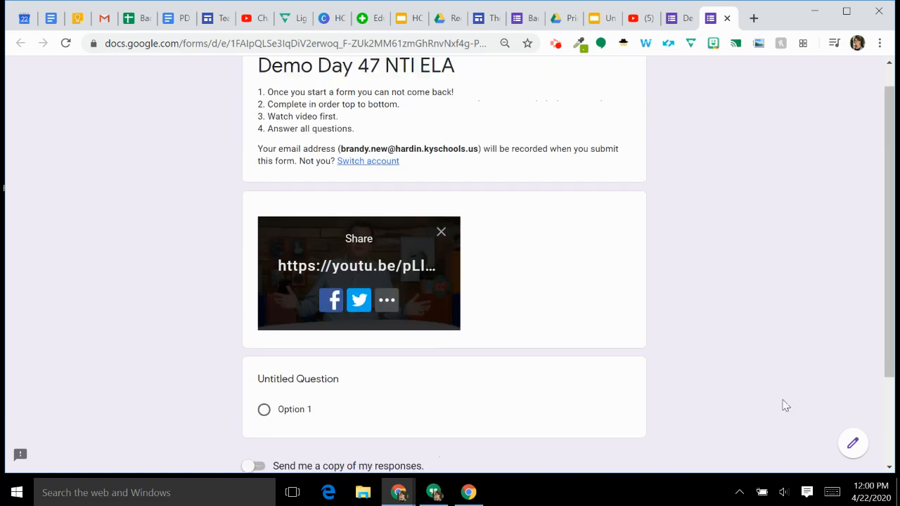
# Return to editing the form, retitle the untitled question "What is one thing you learned from the video?", and make it required
pyautogui.click(857, 449)
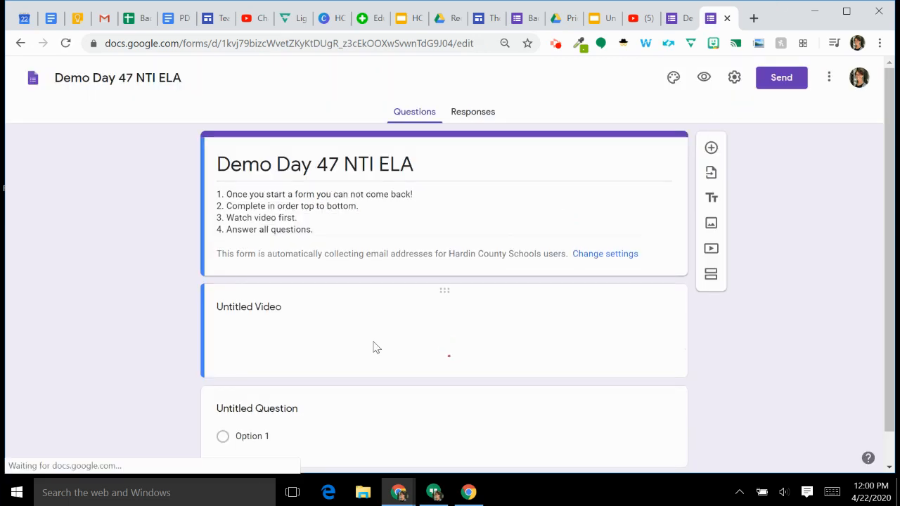
pyautogui.scroll(-2, 414, 351)
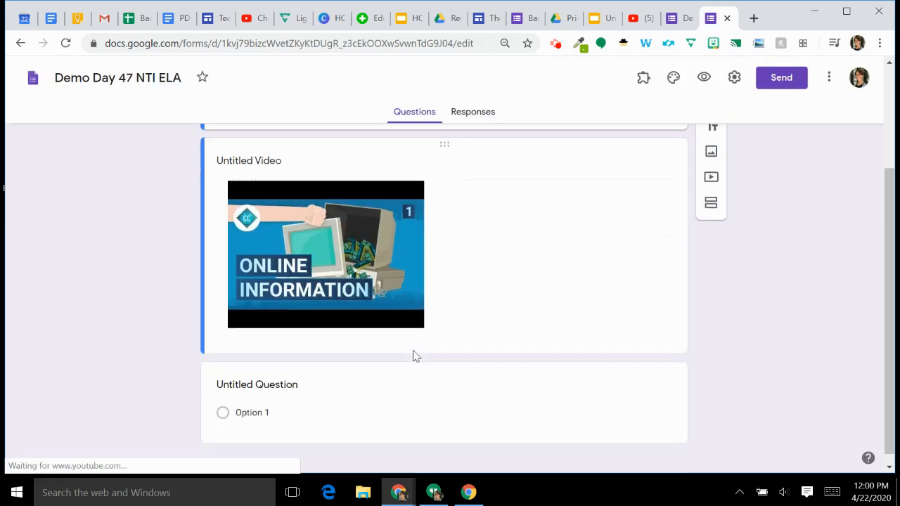
pyautogui.click(312, 390)
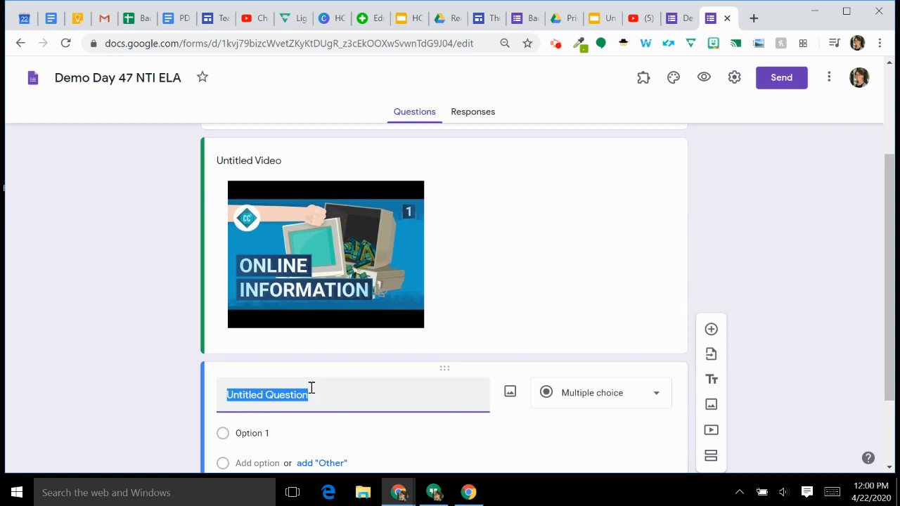
pyautogui.write('What is one thing')
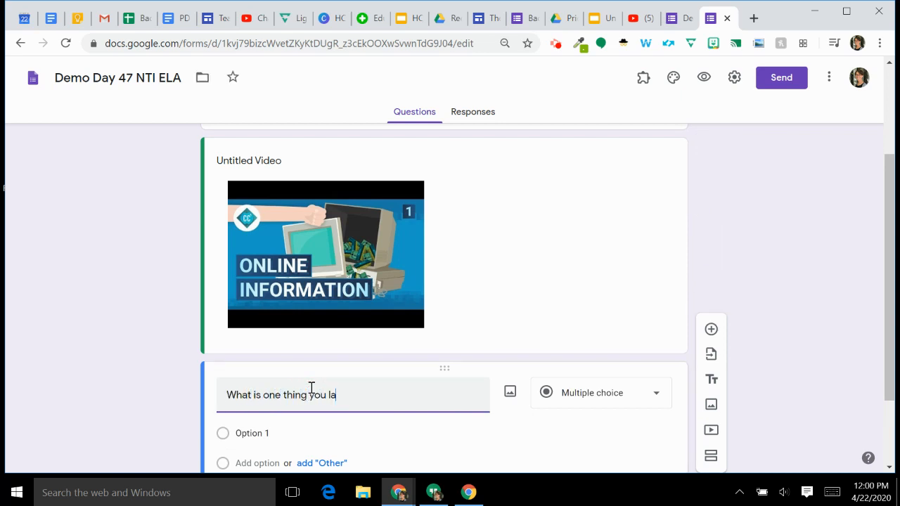
pyautogui.write(' you learned from the video?')
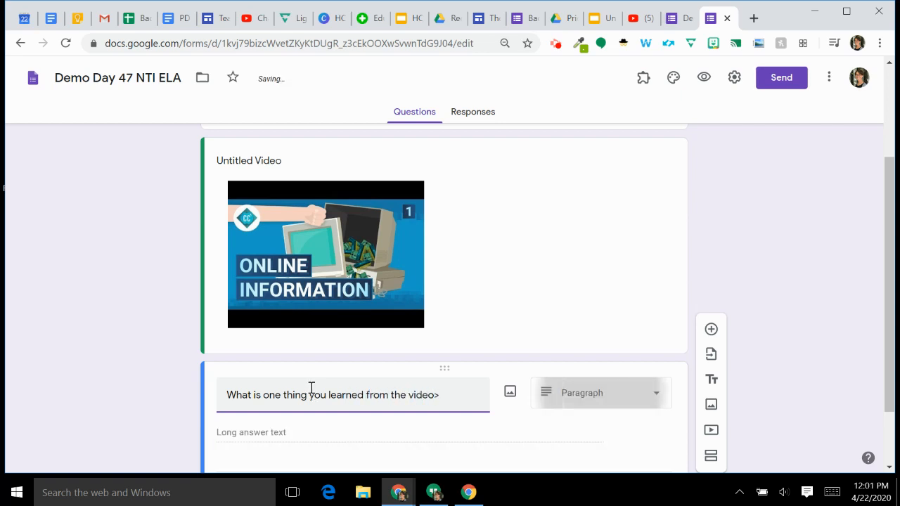
pyautogui.scroll(-2, 311, 391)
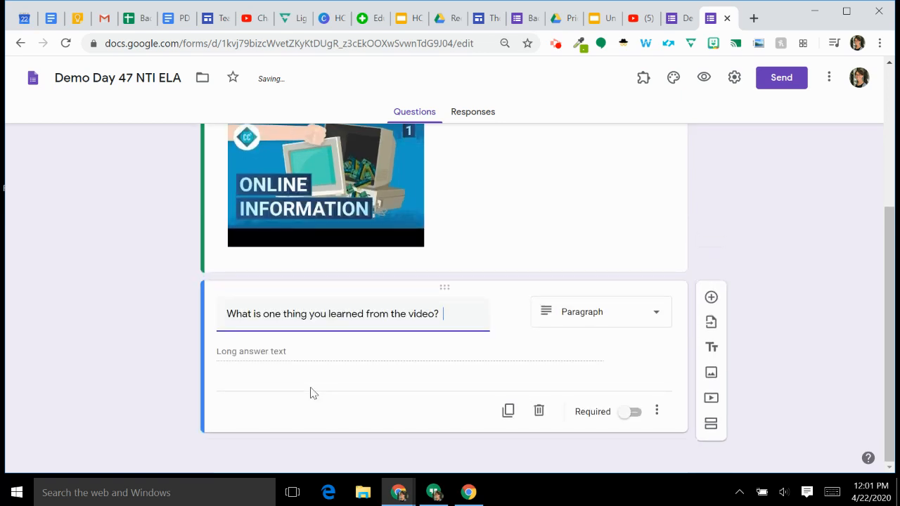
pyautogui.click(636, 419)
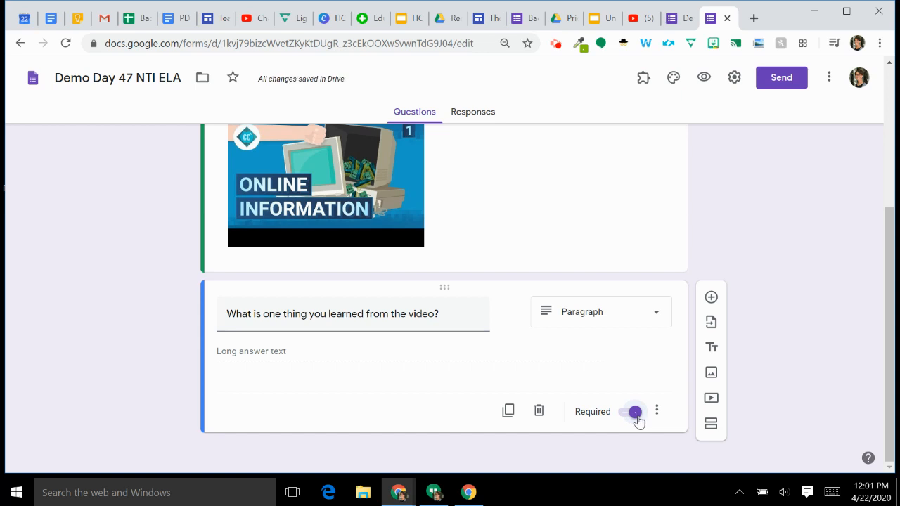
# Add a question reading "Find one social media post that you think is not fact based and link it here."
pyautogui.click(711, 296)
pyautogui.click(352, 414)
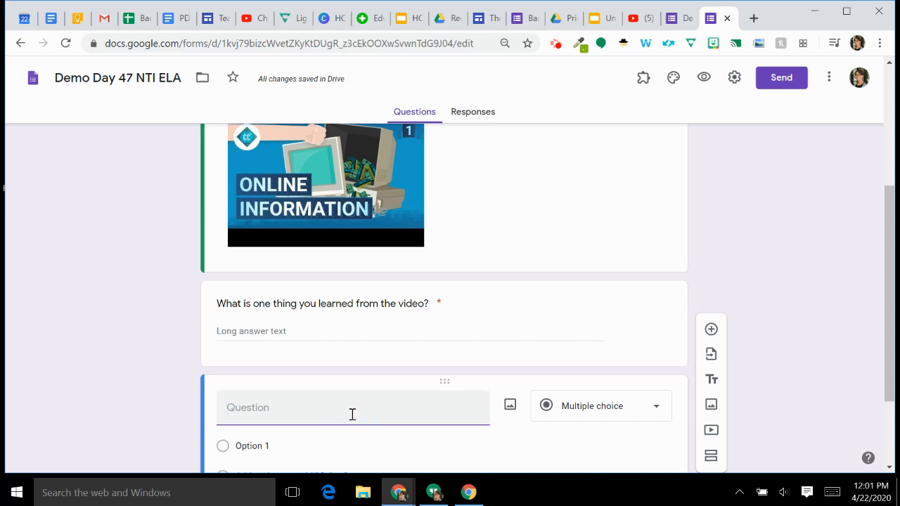
pyautogui.write('Find one')
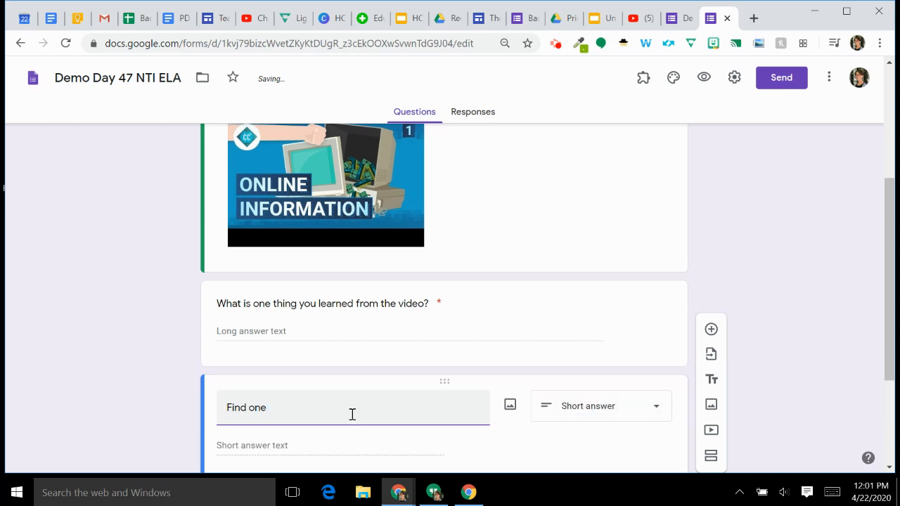
pyautogui.write(' s')
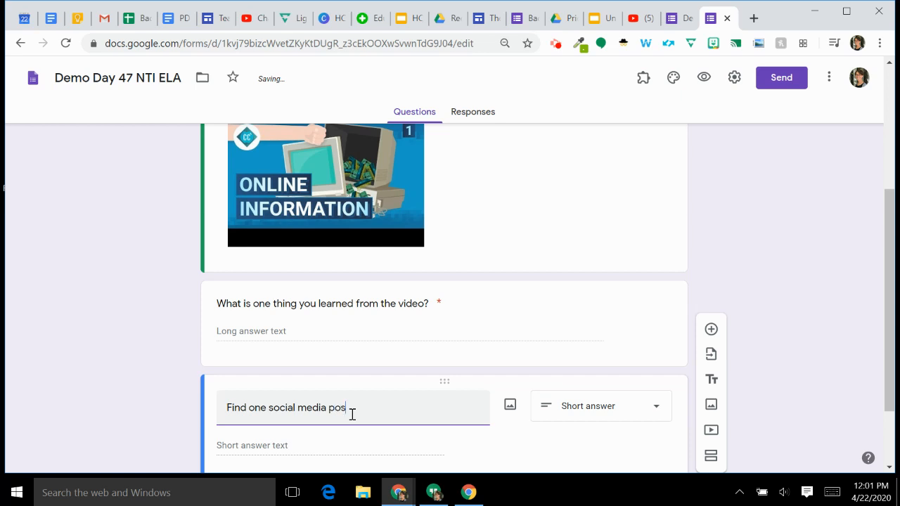
pyautogui.write('ocial media ost and')
pyautogui.press('BackSpace')
pyautogui.press('BackSpace')
pyautogui.press('BackSpace')
pyautogui.write('that you think')
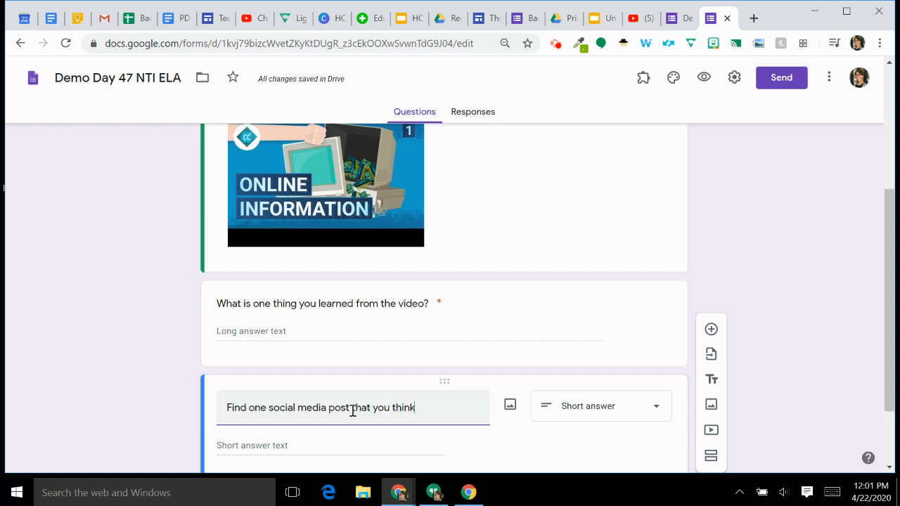
pyautogui.write(' is not fact based and')
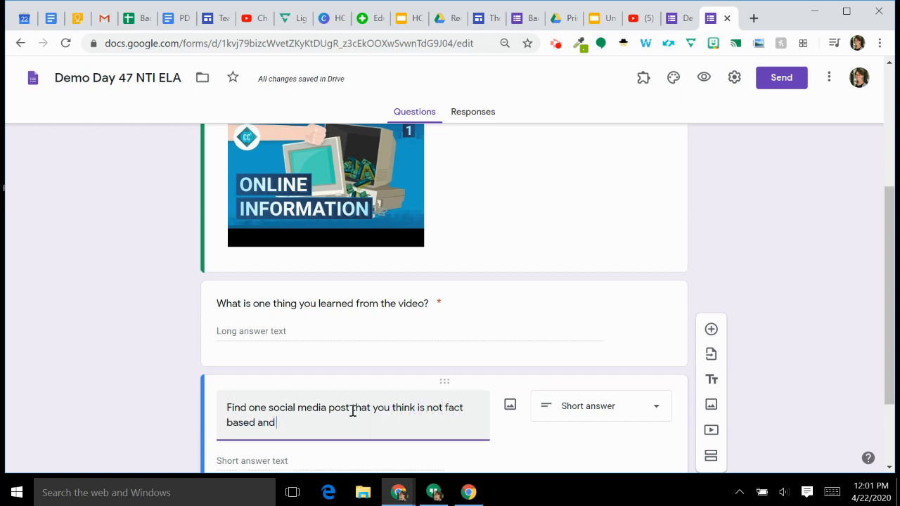
pyautogui.write(' link it here.')
# Make the social media post question required
pyautogui.click(321, 345)
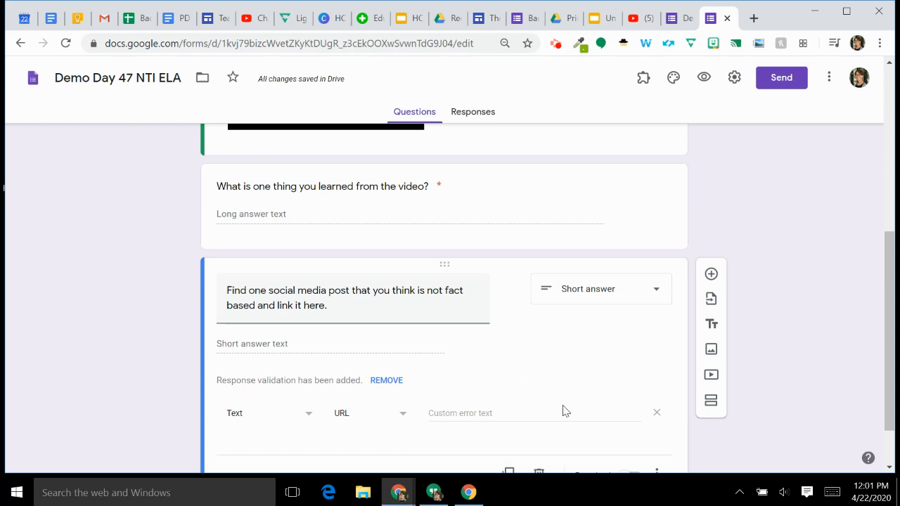
pyautogui.scroll(-1, 552, 348)
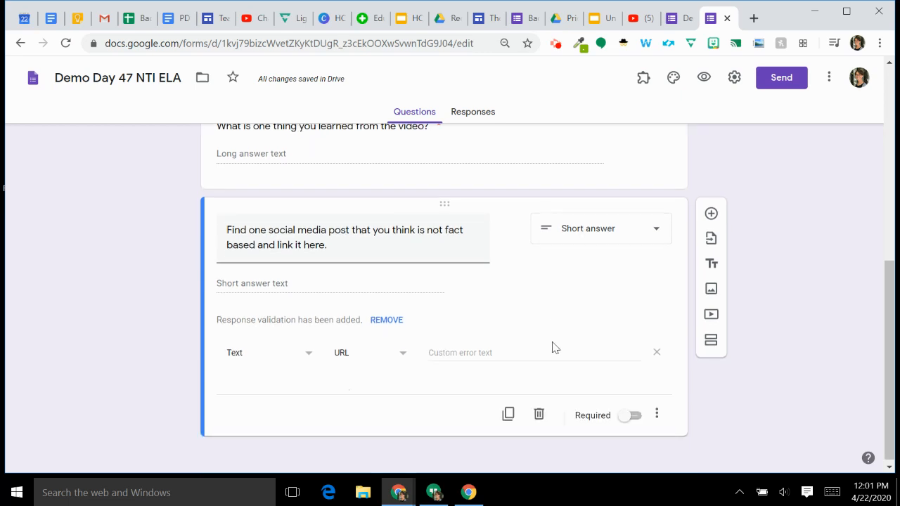
pyautogui.click(317, 286)
pyautogui.click(633, 421)
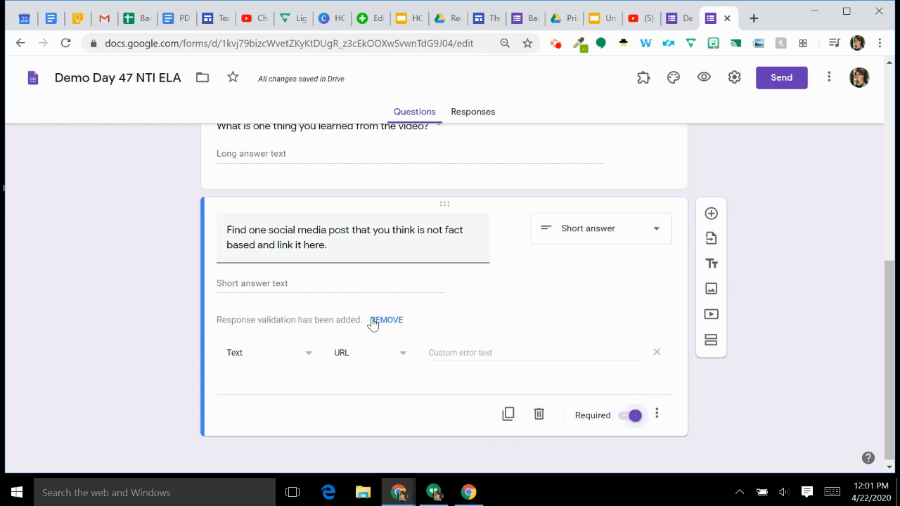
# Look over the video and the existing questions, and add a new question after the social media post question
pyautogui.scroll(4, 373, 323)
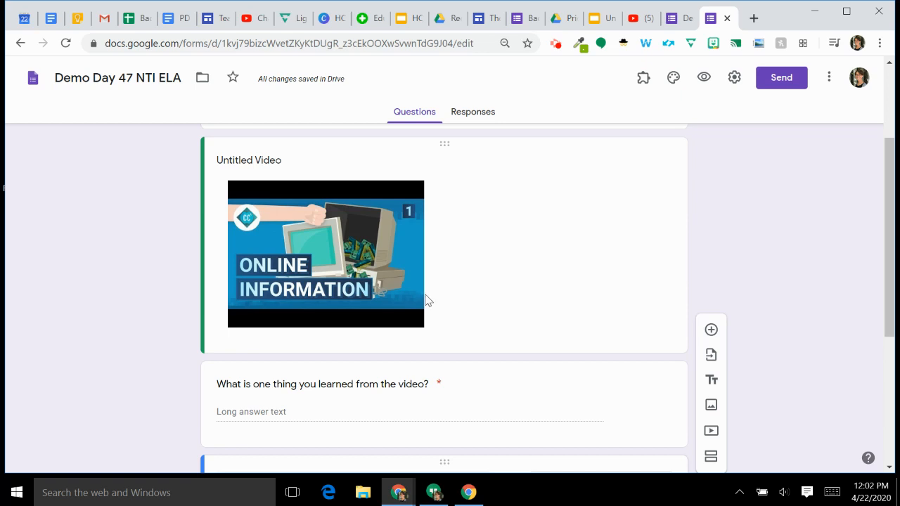
pyautogui.scroll(-2, 425, 372)
pyautogui.scroll(-2, 424, 376)
pyautogui.scroll(3, 424, 376)
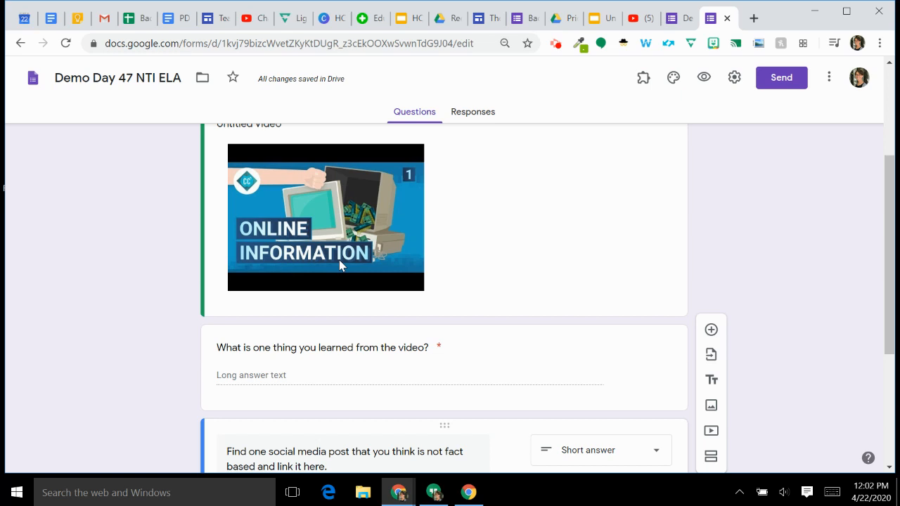
pyautogui.scroll(-3, 339, 260)
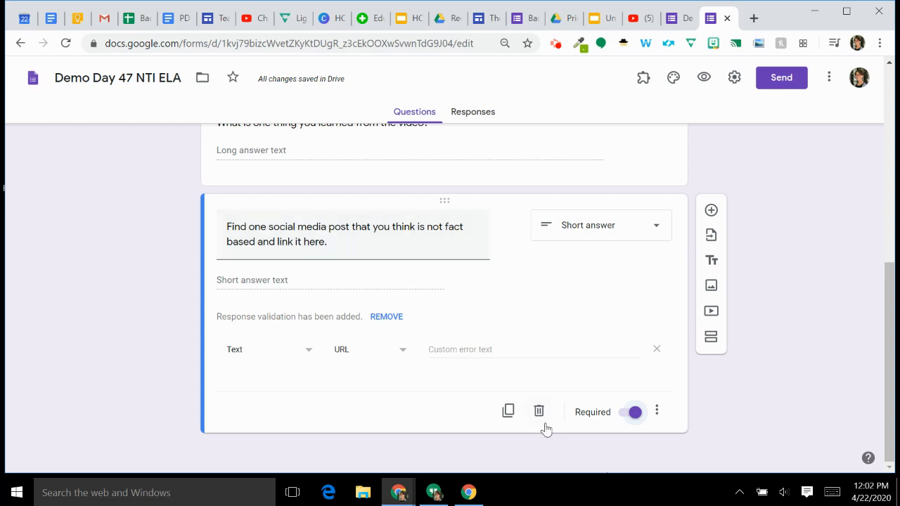
pyautogui.click(711, 212)
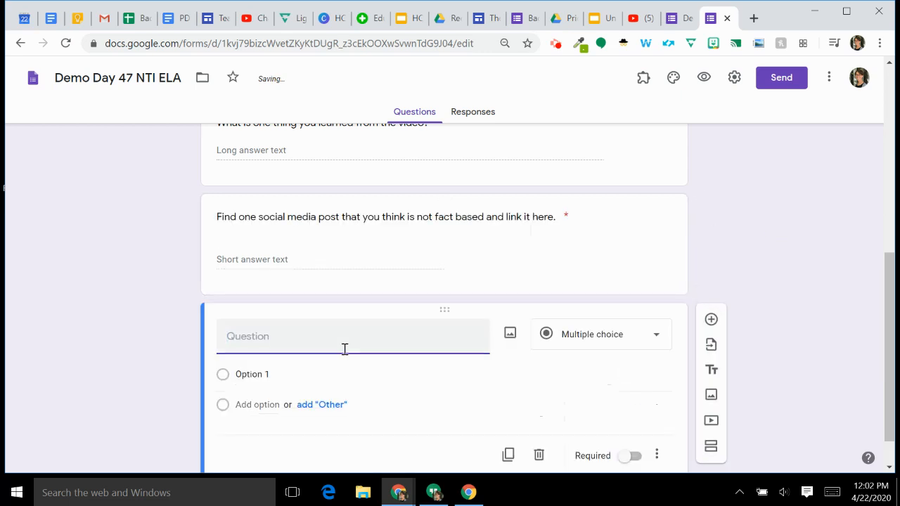
pyautogui.write('Wh')
pyautogui.press('BackSpace')
pyautogui.press('BackSpace')
pyautogui.write('explain')
pyautogui.press('BackSpace')
pyautogui.press('BackSpace')
pyautogui.press('BackSpace')
pyautogui.press('BackSpace')
pyautogui.press('BackSpace')
pyautogui.press('BackSpace')
pyautogui.press('BackSpace')
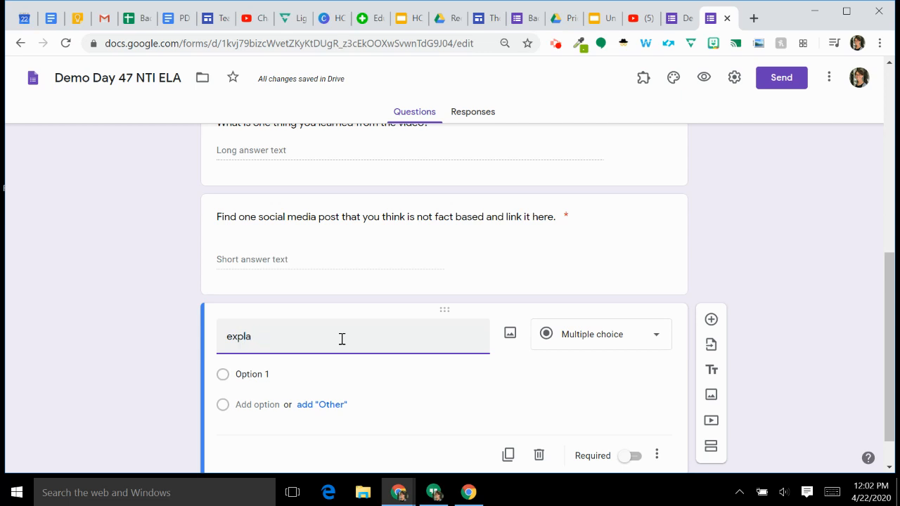
# Title the new question "Explain why you think the video is not factual." and set its type to Short answer
pyautogui.write('Explain why you thin')
pyautogui.press('BackSpace')
pyautogui.press('BackSpace')
pyautogui.press('BackSpace')
pyautogui.press('BackSpace')
pyautogui.press('BackSpace')
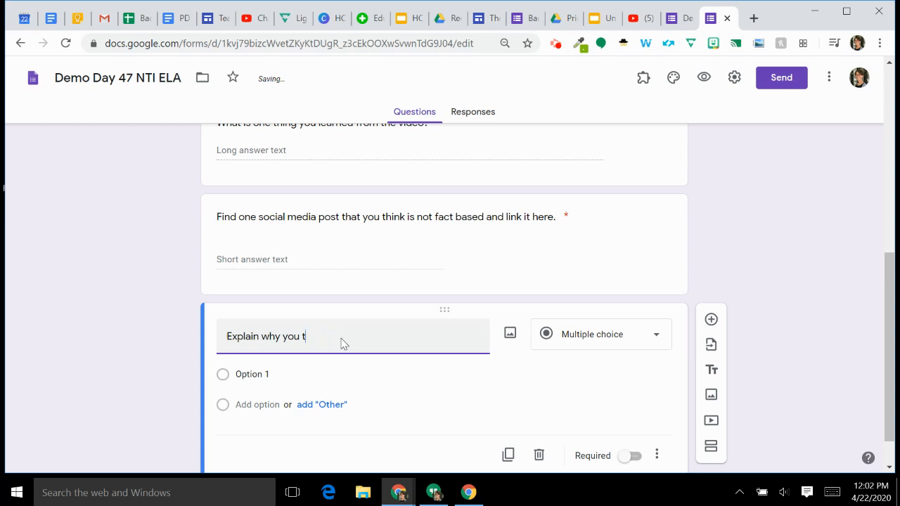
pyautogui.write('think the')
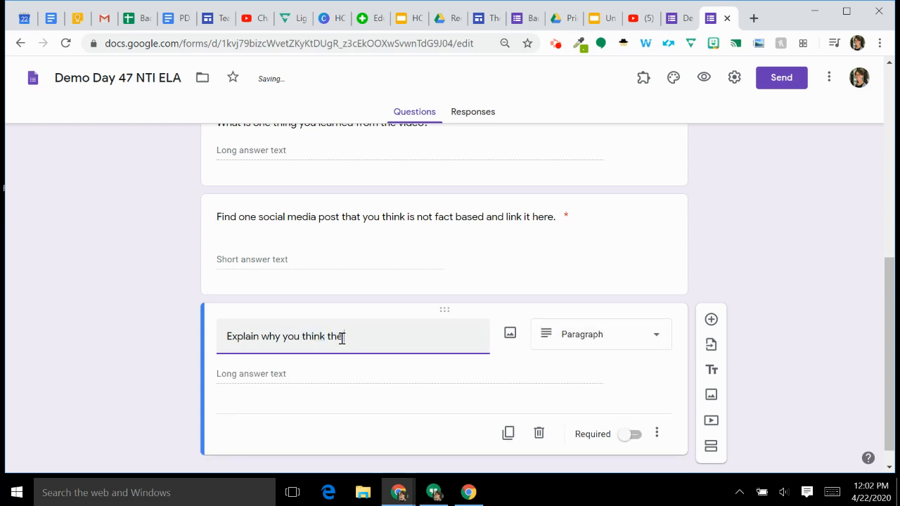
pyautogui.write(' video is not ')
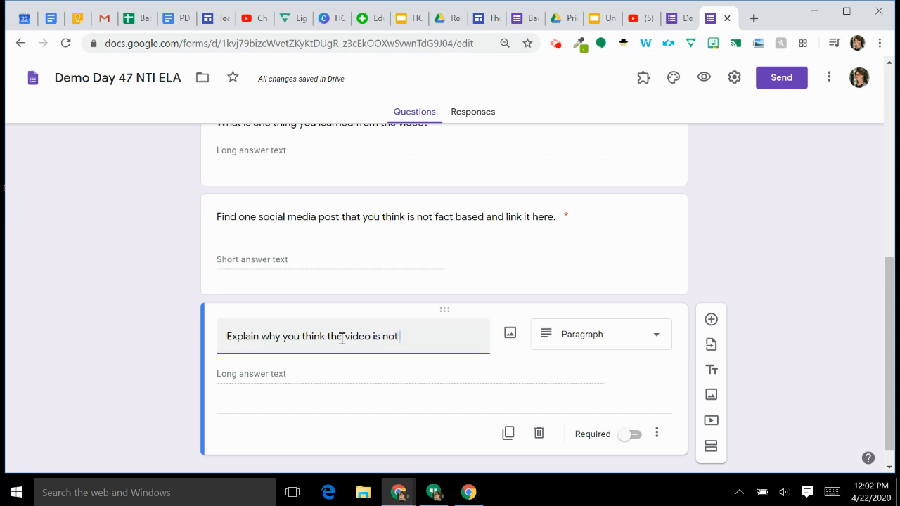
pyautogui.write('factual')
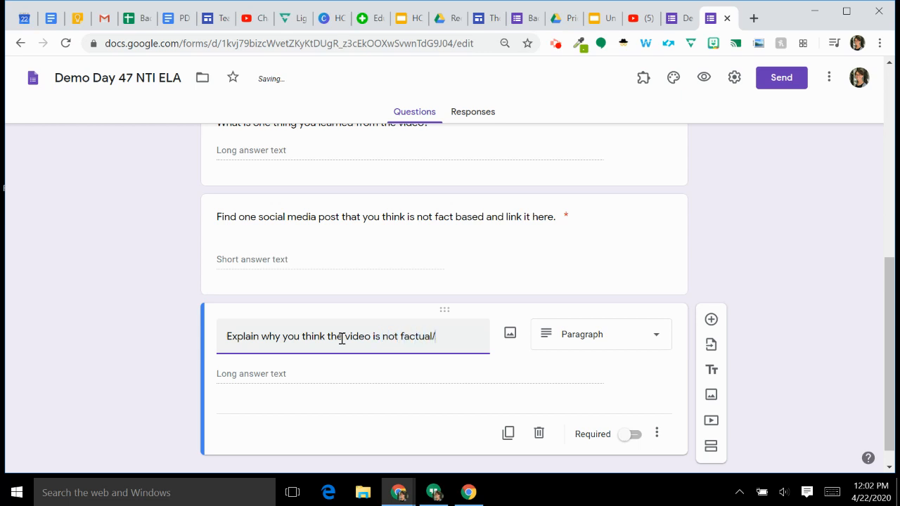
pyautogui.write('.')
pyautogui.click(580, 348)
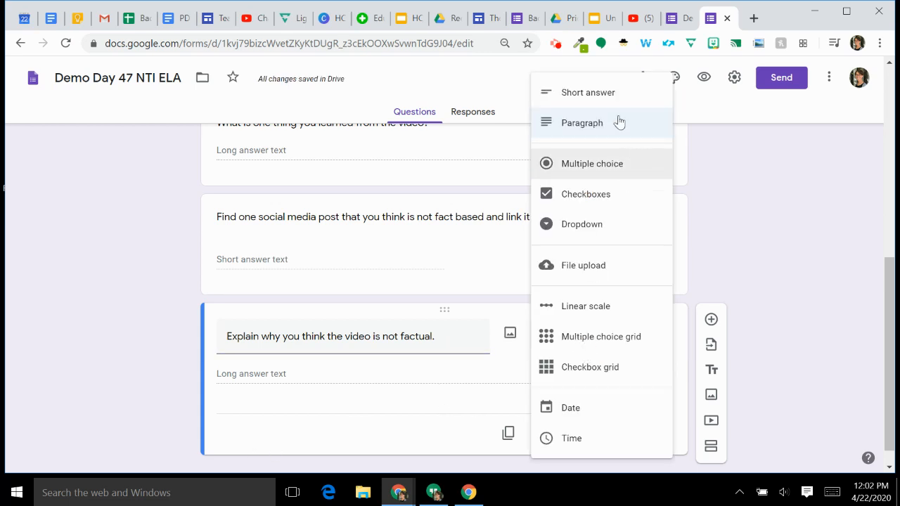
pyautogui.click(596, 94)
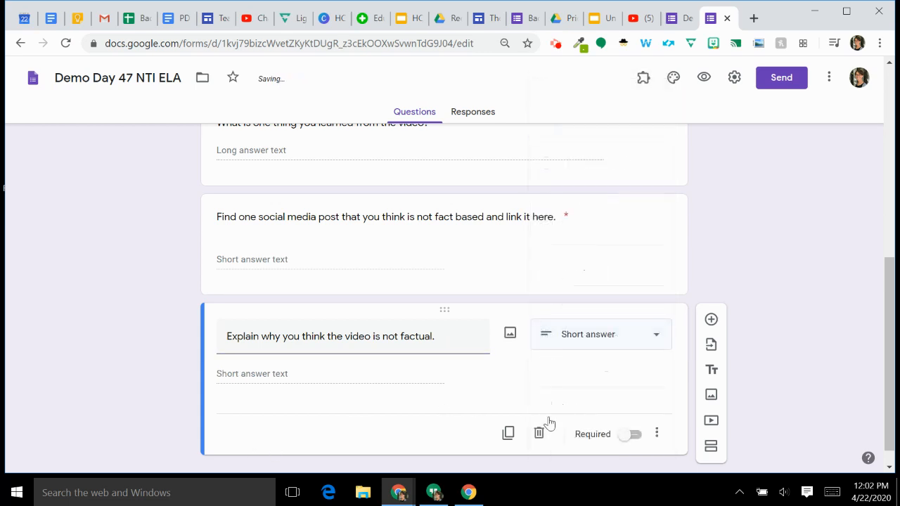
# Change the question "Explain why you think the video is not factual." to the Paragraph type and make it required
pyautogui.click(581, 350)
pyautogui.click(602, 125)
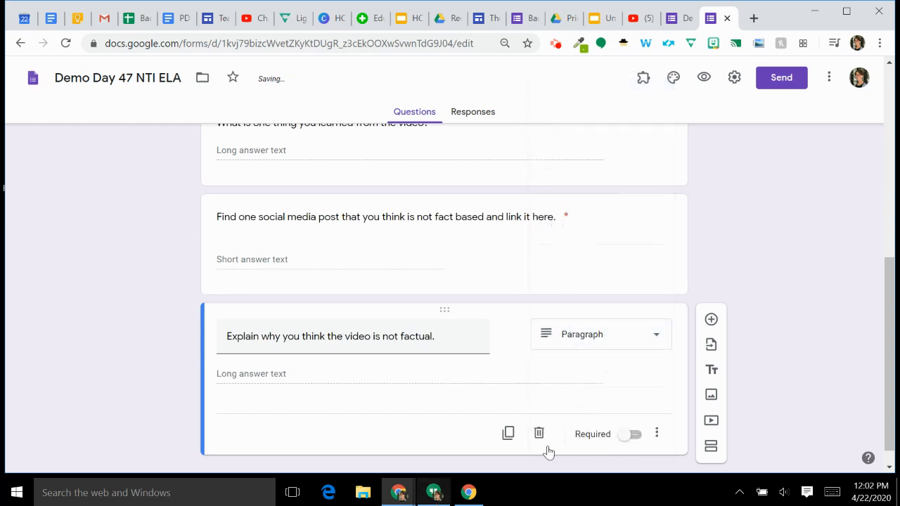
pyautogui.click(633, 435)
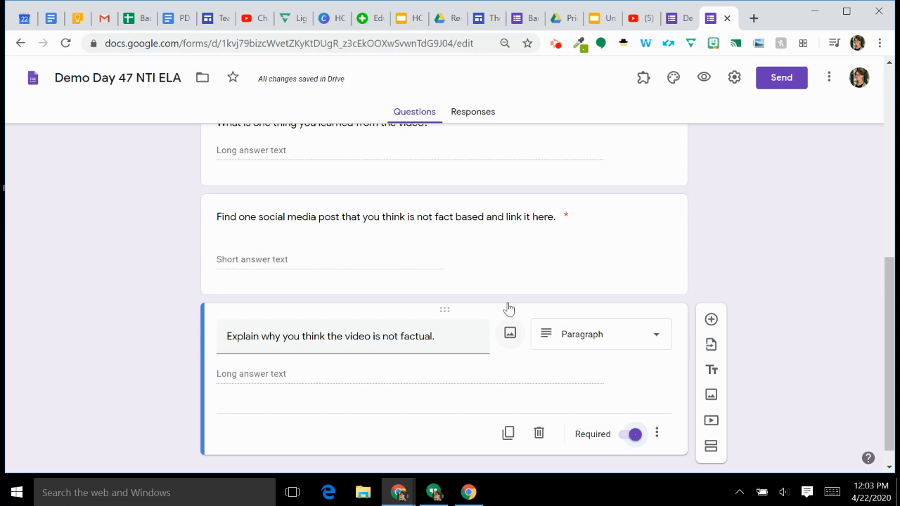
pyautogui.click(556, 44)
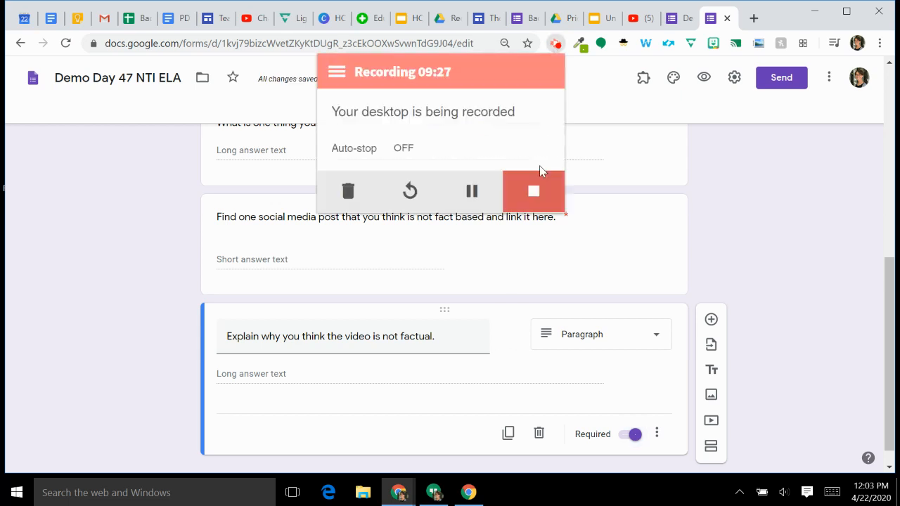
pyautogui.click(472, 191)
pyautogui.click(471, 192)
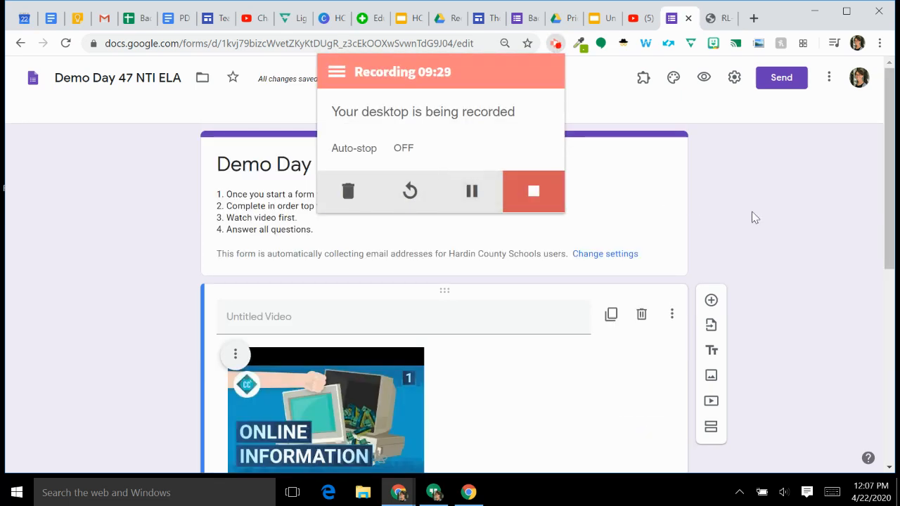
pyautogui.click(753, 218)
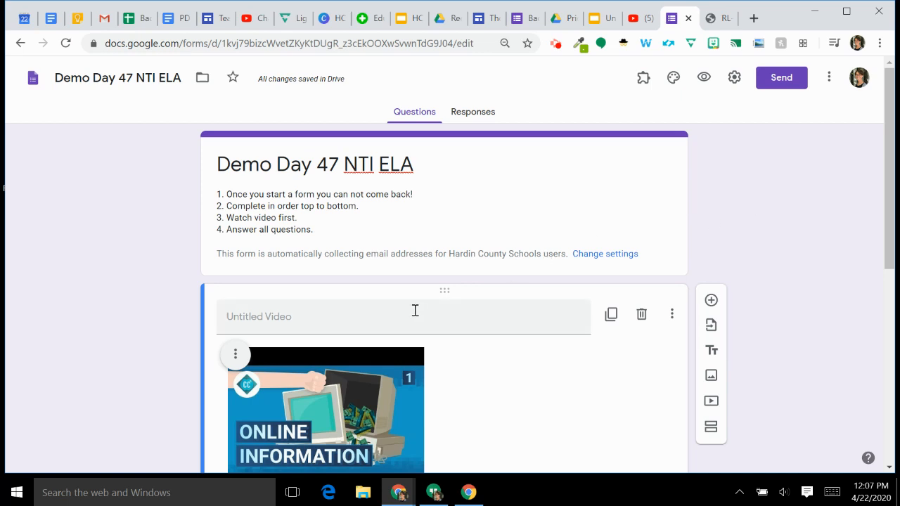
# Review the form's instructions, video and each question with its answer type, and check the form's responses
pyautogui.scroll(-5, 415, 310)
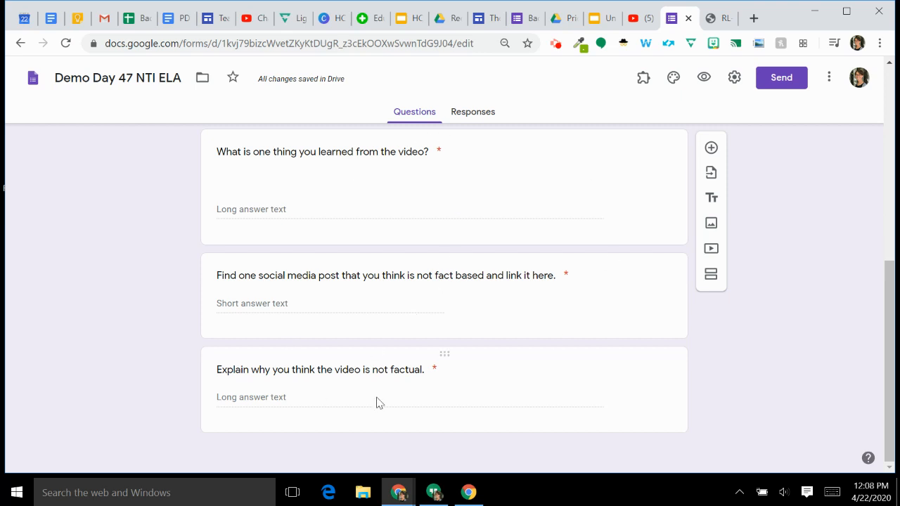
pyautogui.scroll(3, 353, 257)
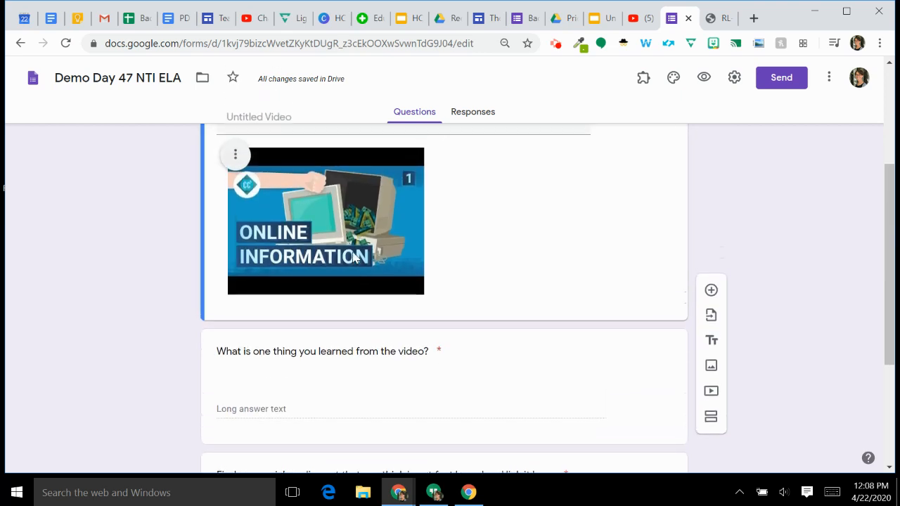
pyautogui.click(354, 258)
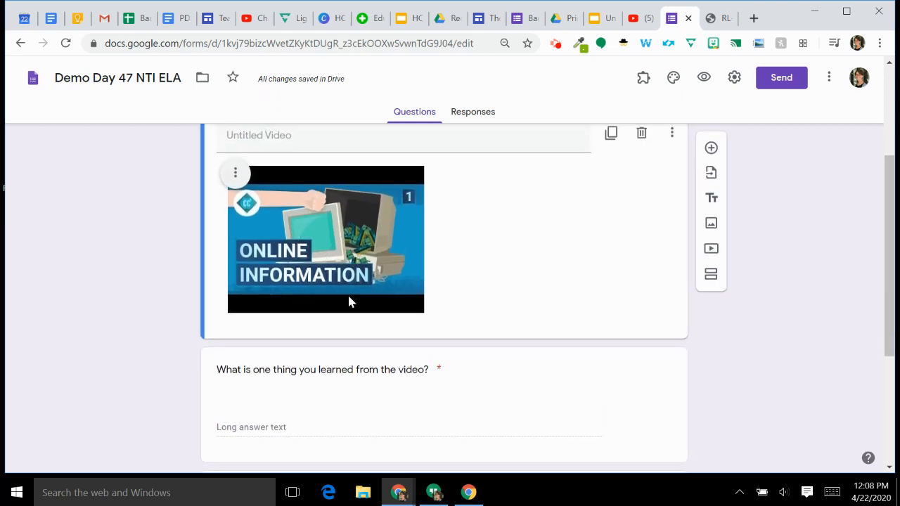
pyautogui.scroll(-2, 404, 337)
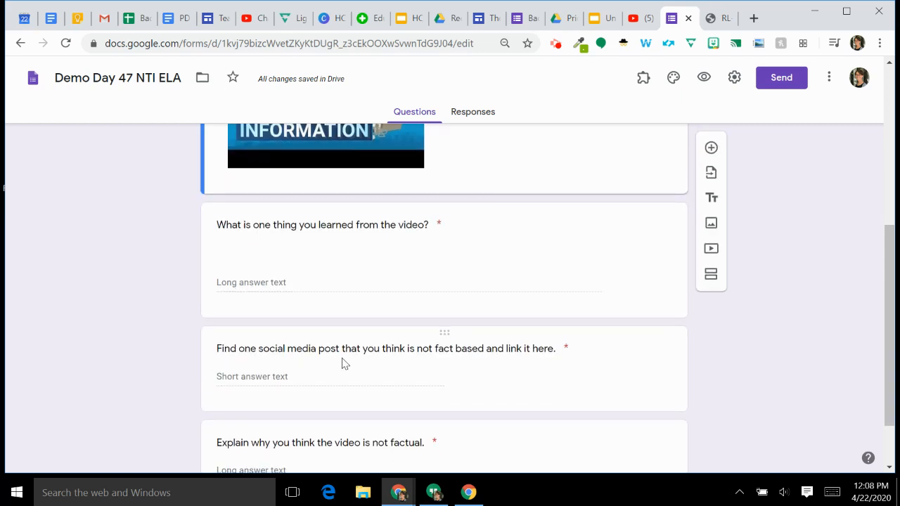
pyautogui.click(320, 282)
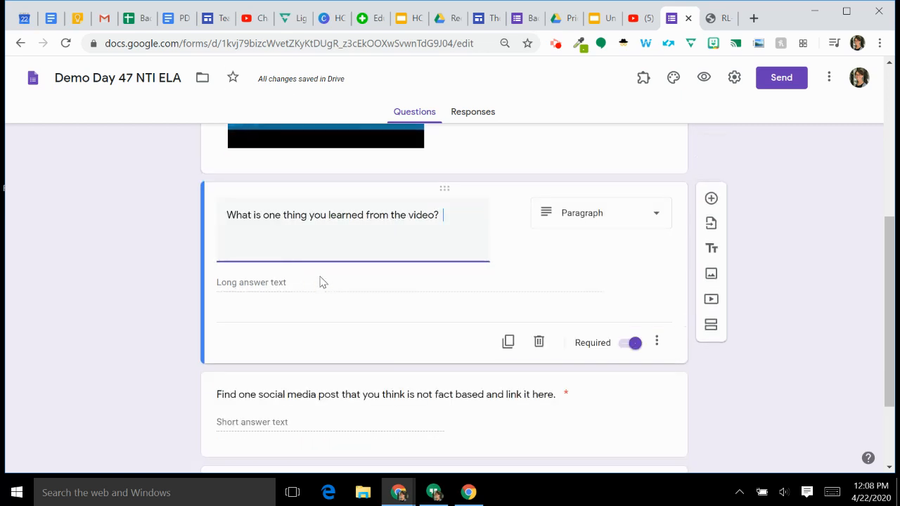
pyautogui.click(354, 422)
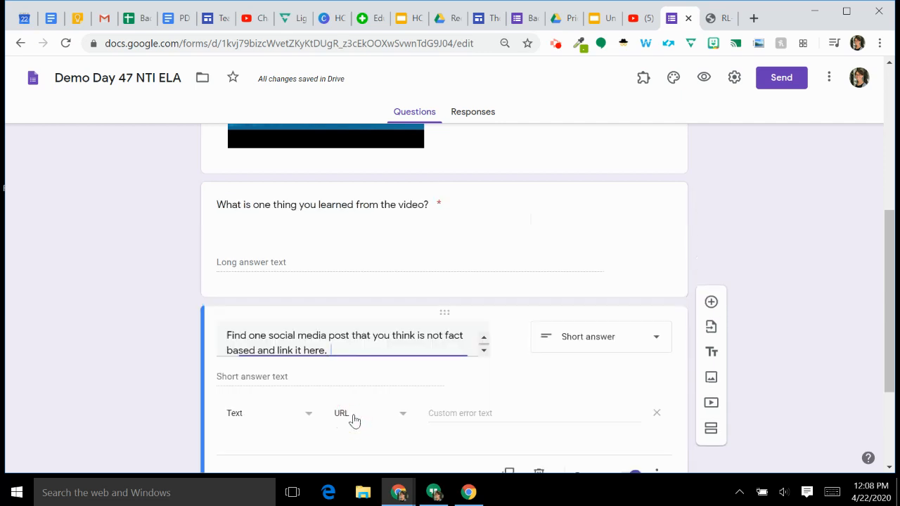
pyautogui.scroll(-2, 354, 421)
pyautogui.click(354, 404)
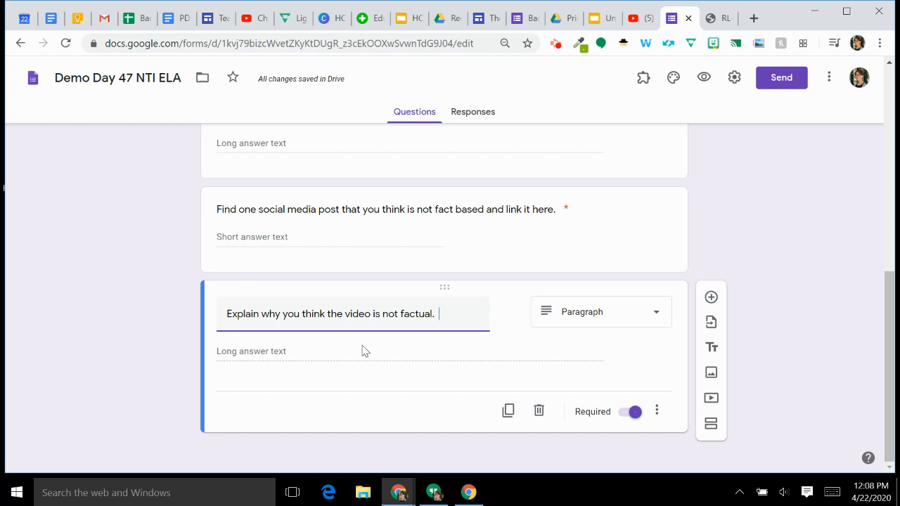
pyautogui.scroll(10, 364, 350)
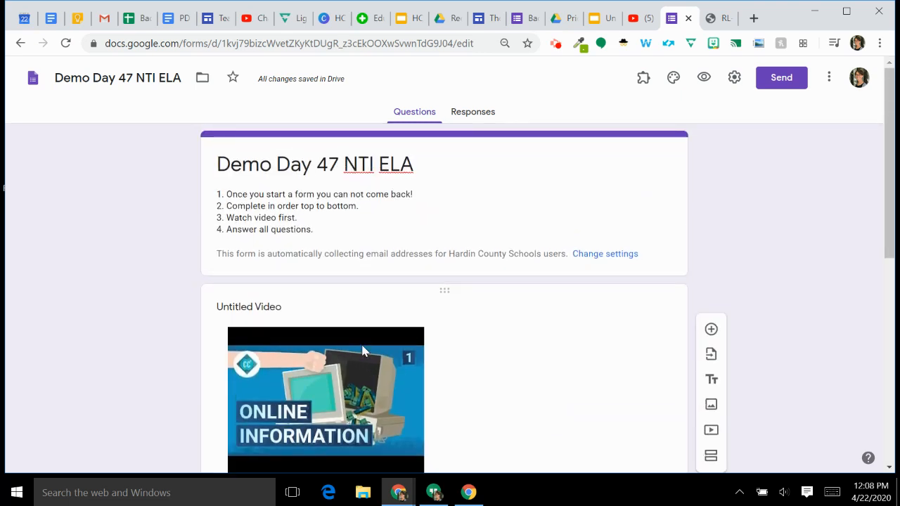
pyautogui.scroll(-10, 364, 350)
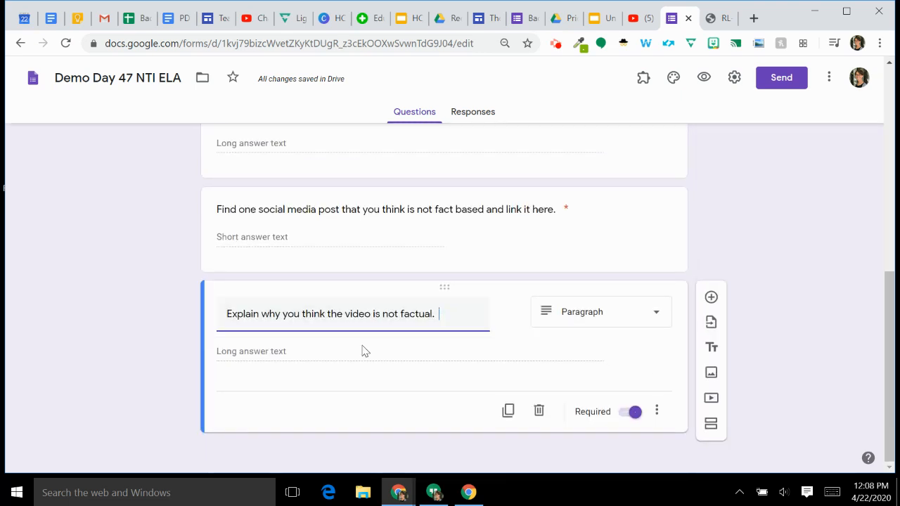
pyautogui.scroll(10, 363, 350)
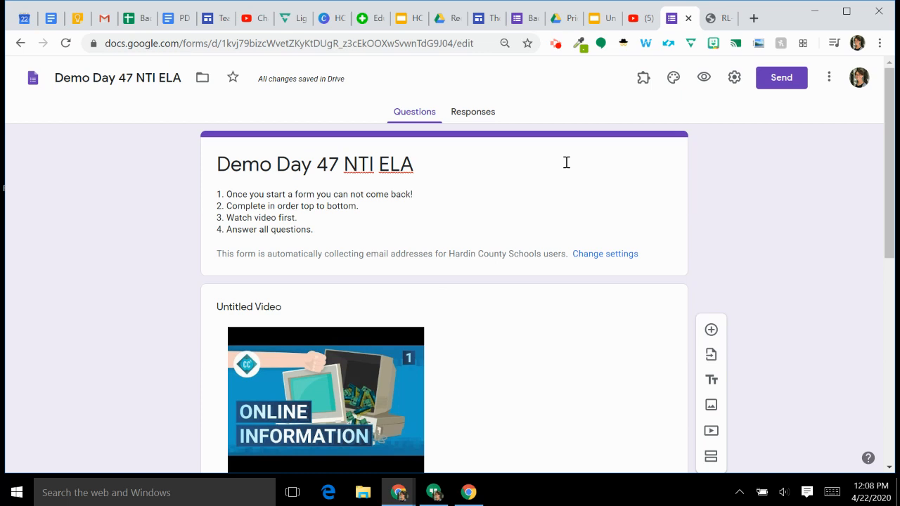
pyautogui.click(474, 120)
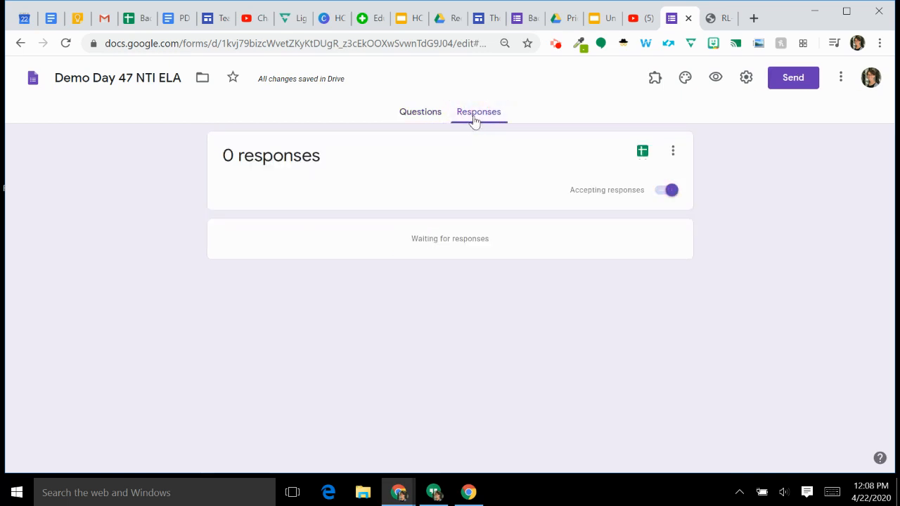
pyautogui.click(425, 116)
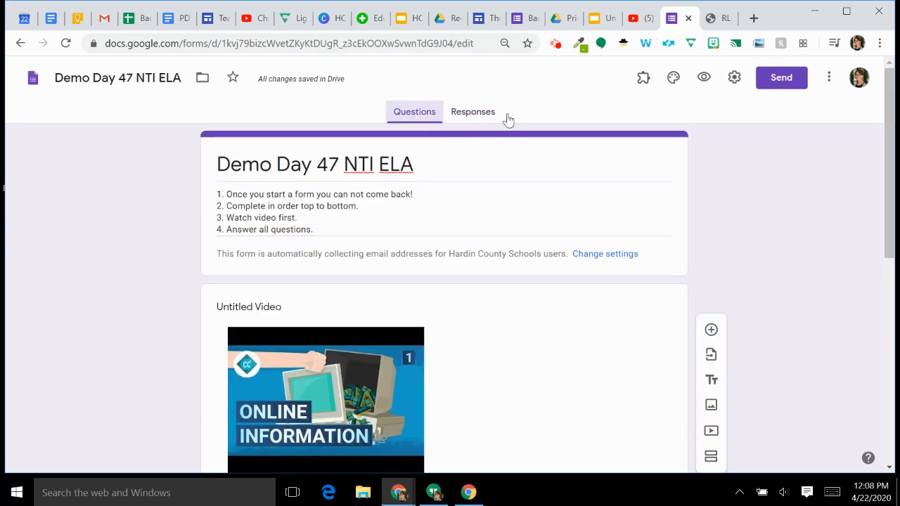
pyautogui.click(734, 80)
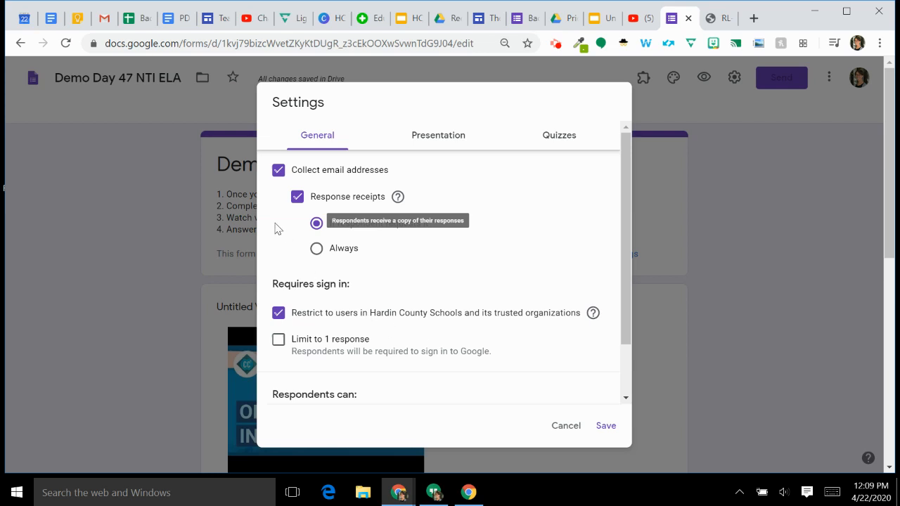
pyautogui.click(278, 172)
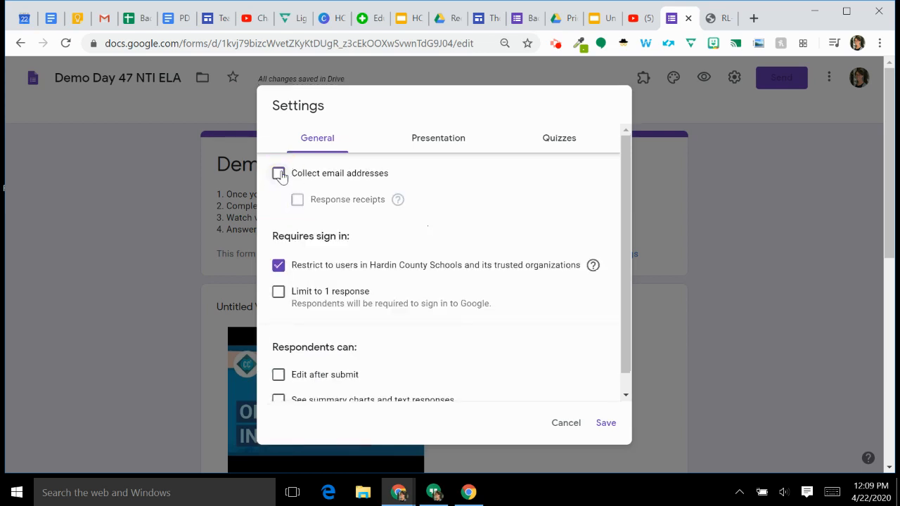
pyautogui.click(279, 266)
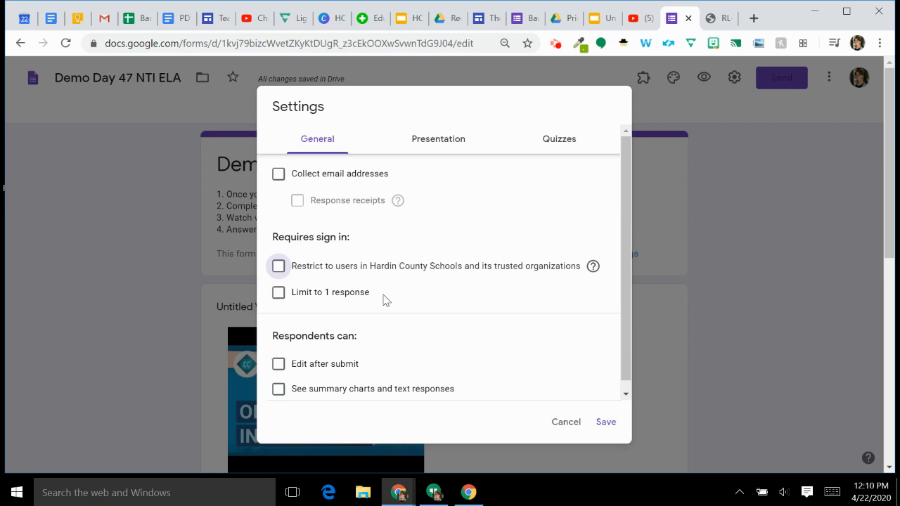
pyautogui.click(174, 279)
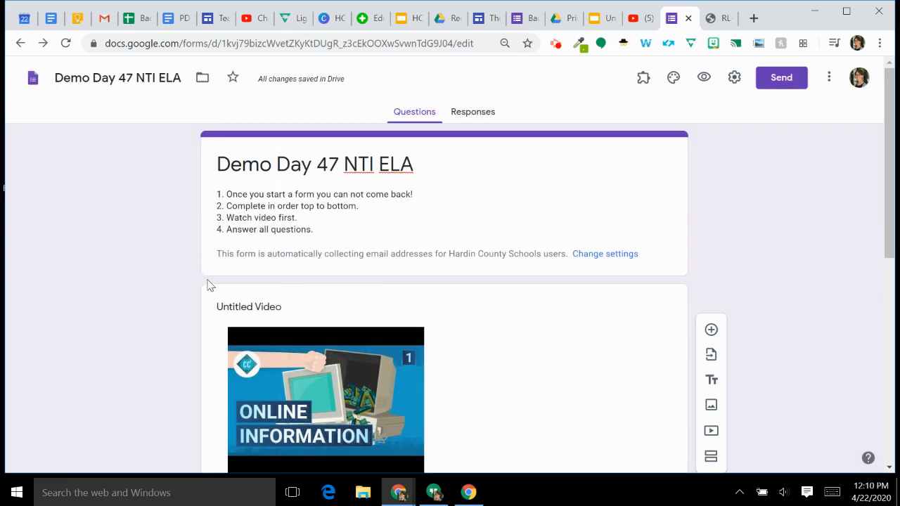
# Add a required short-answer question titled "Student name" directly below the form's title and instructions
pyautogui.click(557, 249)
pyautogui.click(711, 149)
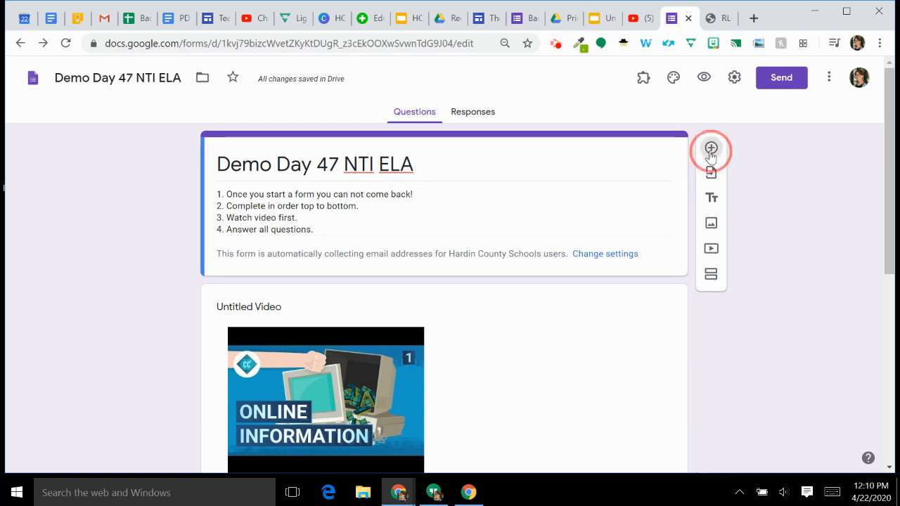
pyautogui.write('Student name')
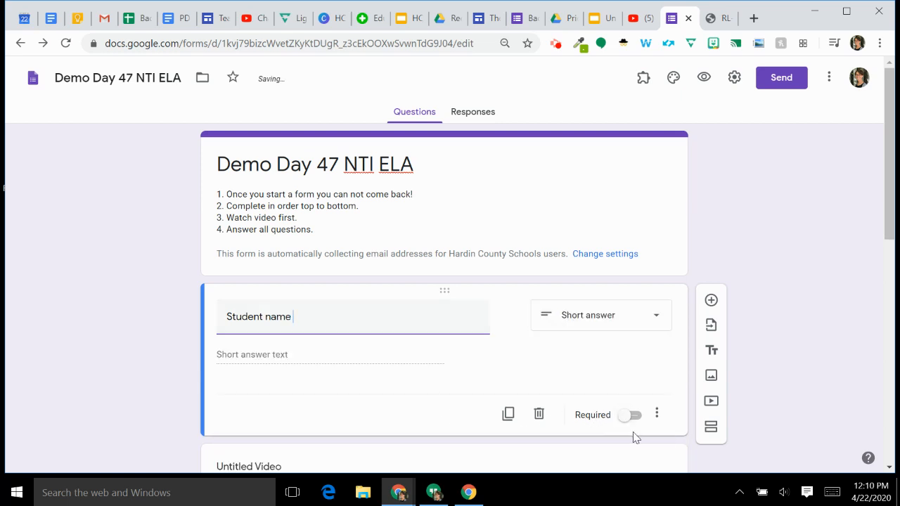
pyautogui.click(638, 417)
pyautogui.click(637, 416)
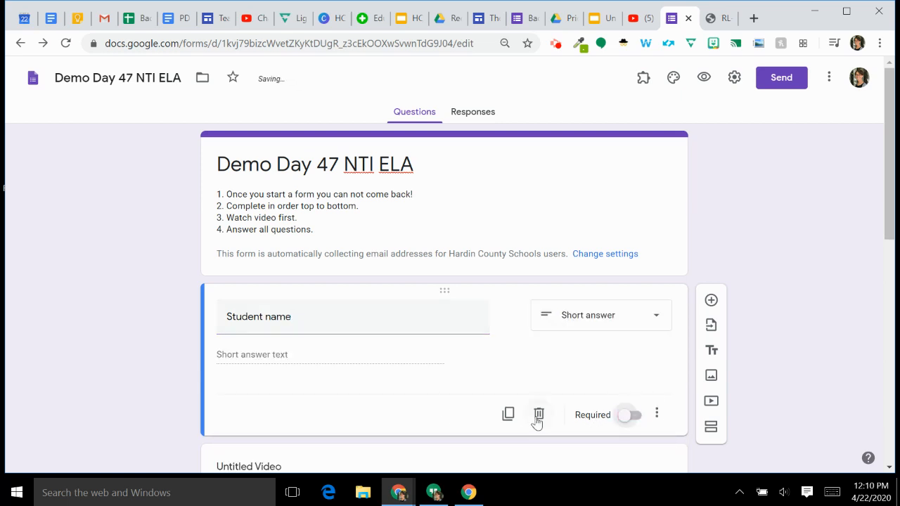
pyautogui.click(636, 418)
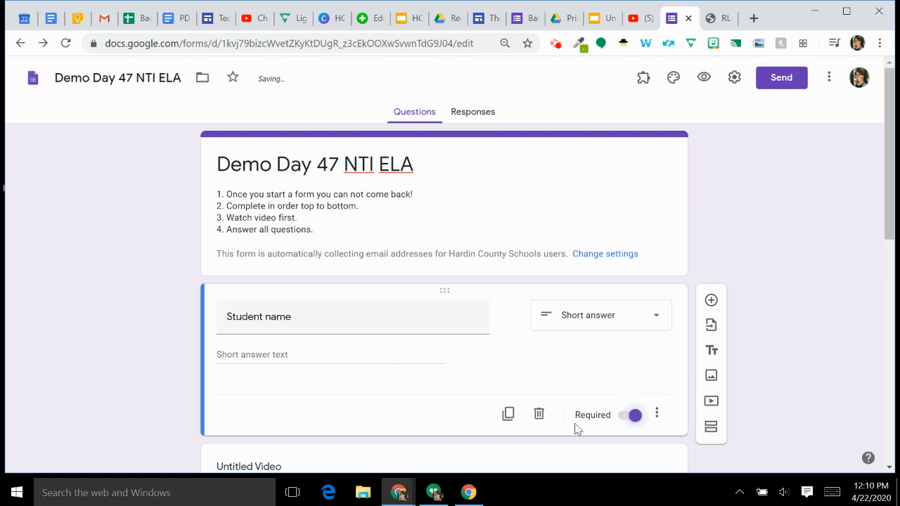
# Allow respondents to edit after submit in the form's general settings
pyautogui.click(736, 82)
pyautogui.scroll(-3, 415, 305)
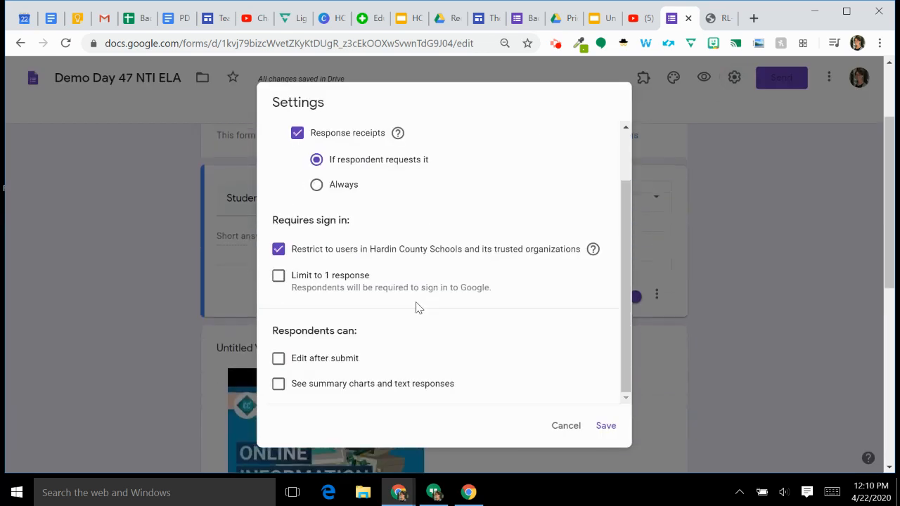
pyautogui.click(284, 363)
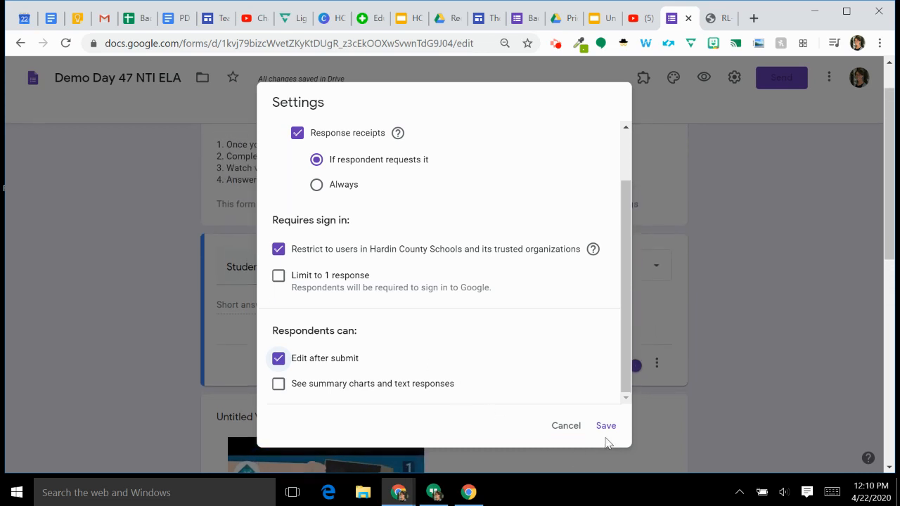
# Make the form a quiz in the quiz settings and save the settings
pyautogui.scroll(2, 503, 270)
pyautogui.scroll(1, 506, 270)
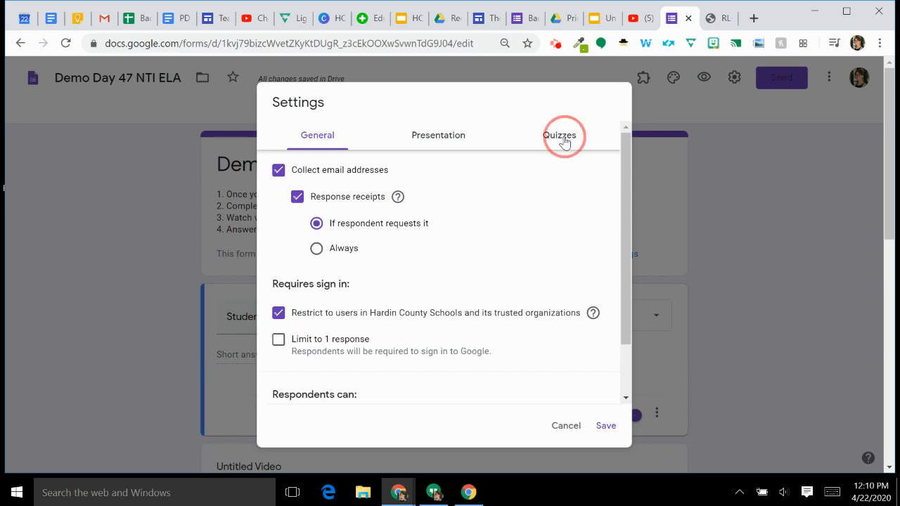
pyautogui.click(564, 142)
pyautogui.click(290, 171)
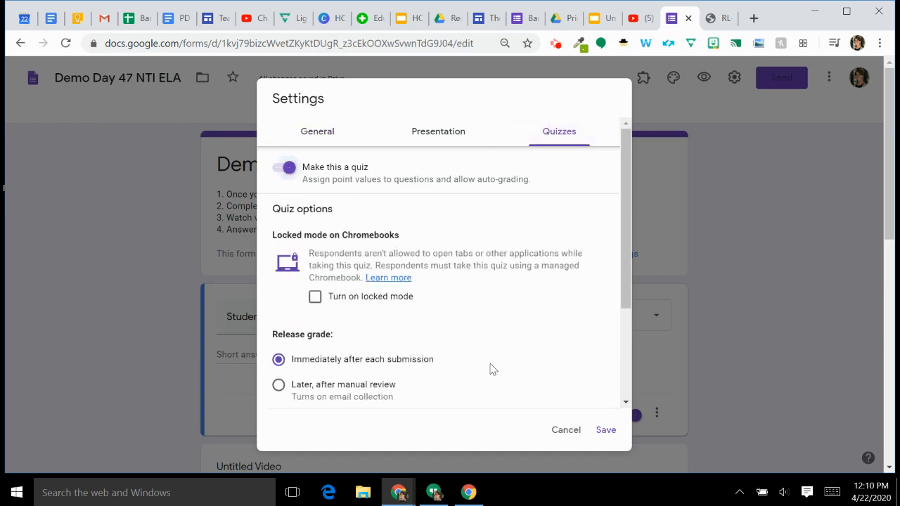
pyautogui.click(606, 430)
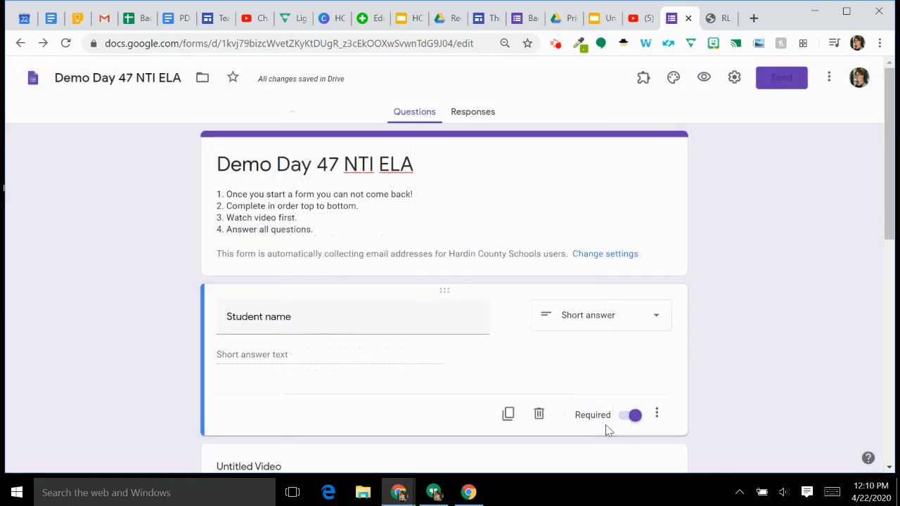
# Add a multiple-choice question titled "What best summarizes this video?" below the question about one thing learned from the video
pyautogui.scroll(-10, 414, 352)
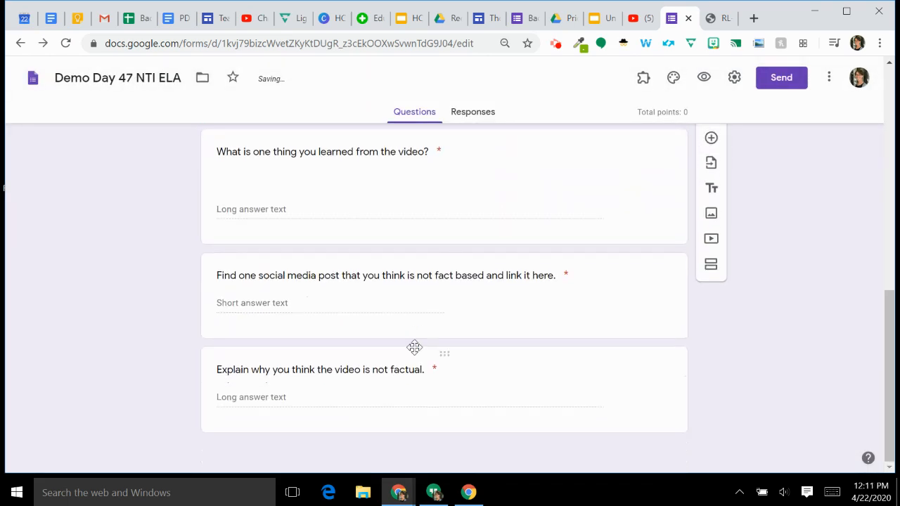
pyautogui.click(452, 193)
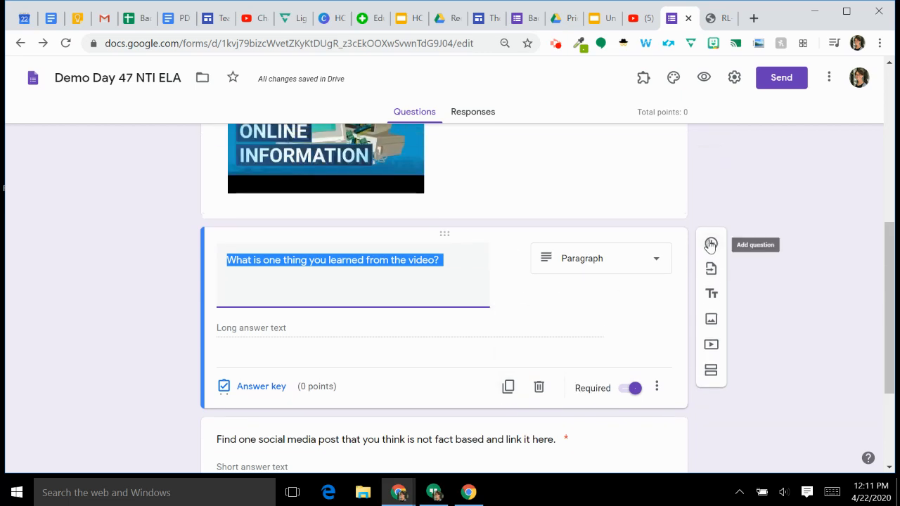
pyautogui.click(711, 244)
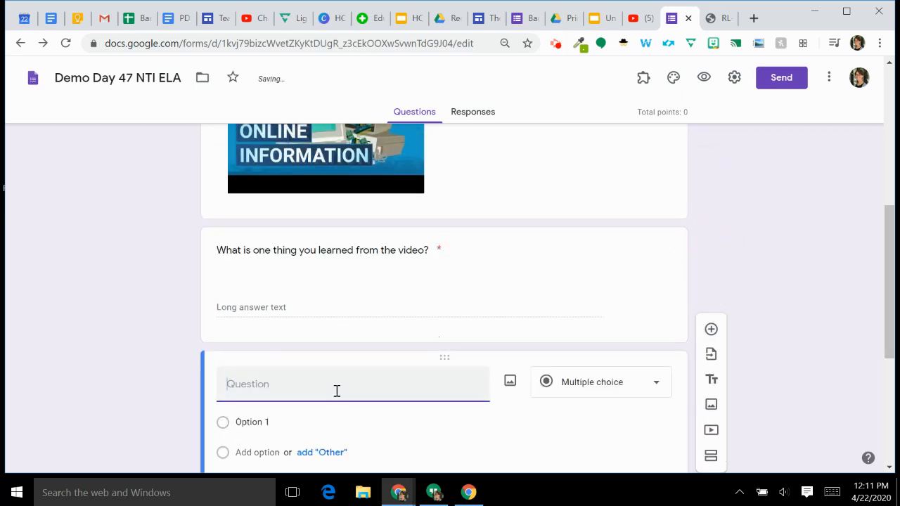
pyautogui.write('What best summa')
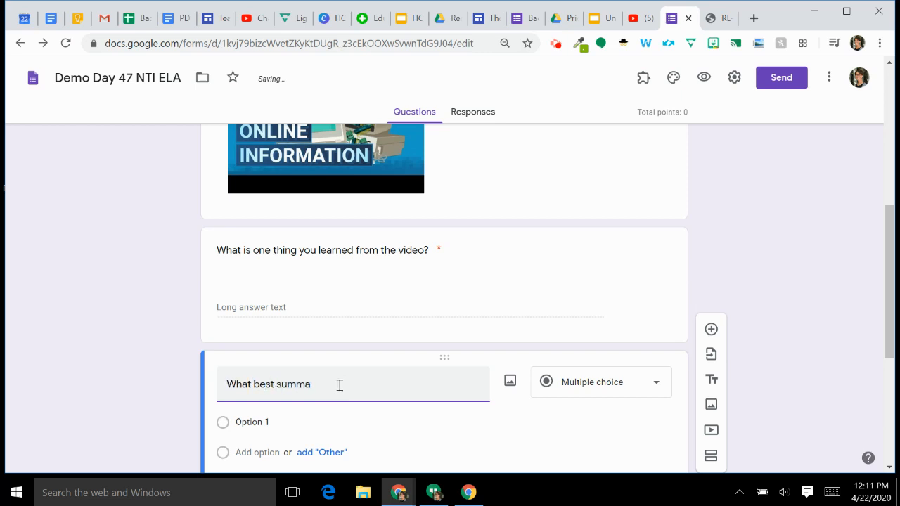
pyautogui.write('rizes this video?')
pyautogui.scroll(-2, 340, 385)
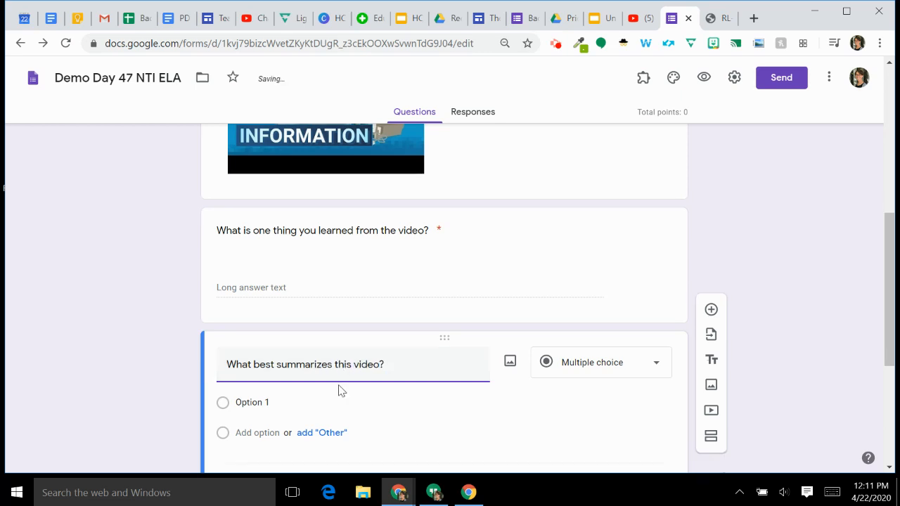
# Give the "What best summarizes this video?" question three answer options: "Whaiosdu as", "lkasdjoqwiue" and "elwkqoeu sa"
pyautogui.click(286, 320)
pyautogui.write('Whaiosdu as')
pyautogui.click(273, 355)
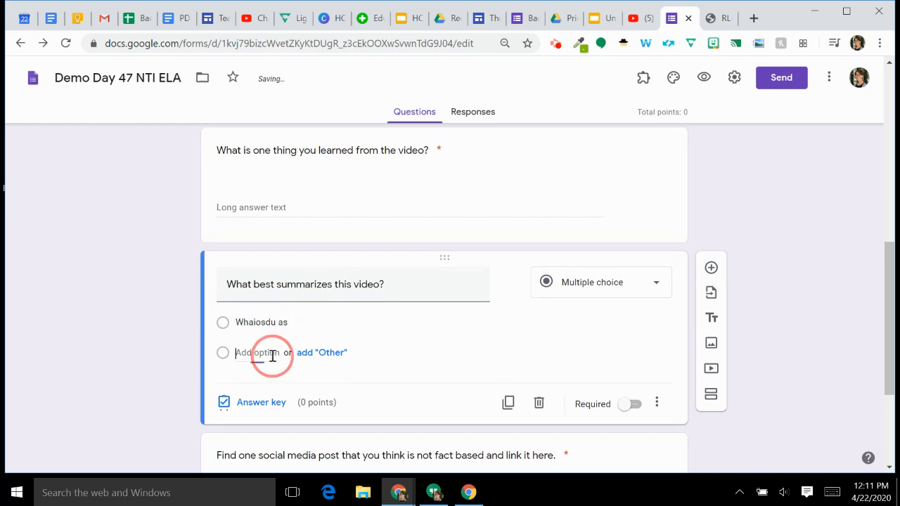
pyautogui.write('lkasdjoqwiue')
pyautogui.click(256, 386)
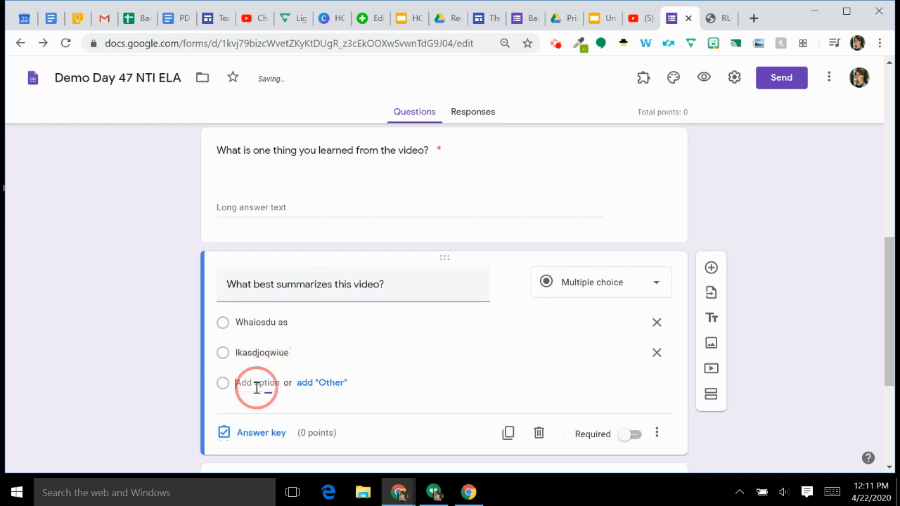
pyautogui.write('elwkqoeu sa')
# Set the question's answer key to the second option, "lkasdjoqwiue", worth 1 point
pyautogui.scroll(-1, 257, 390)
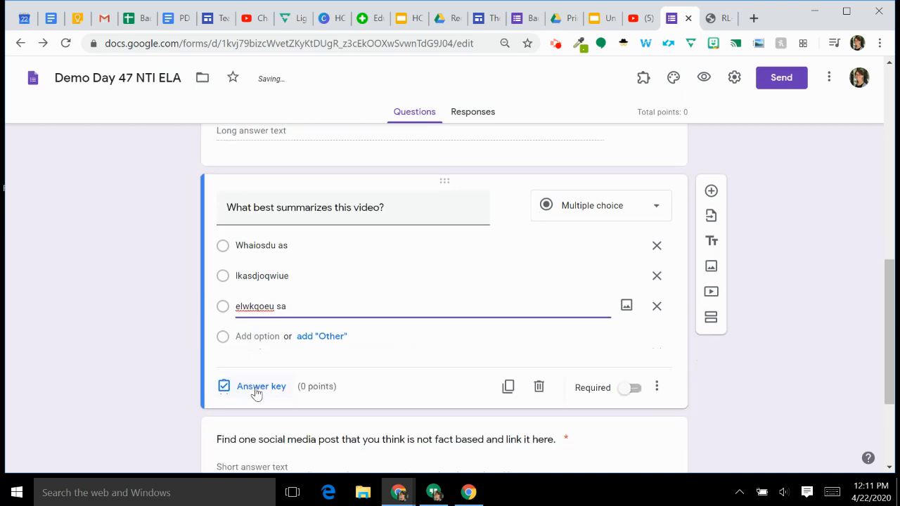
pyautogui.click(258, 388)
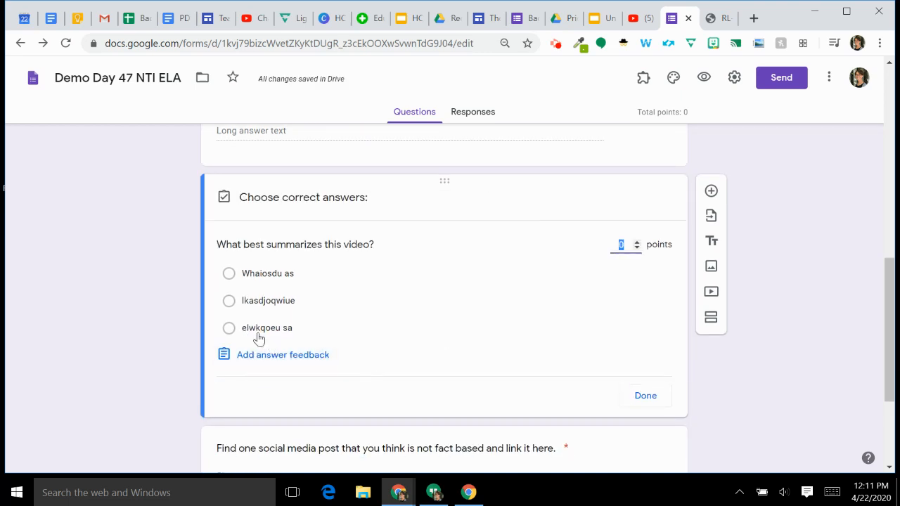
pyautogui.click(230, 305)
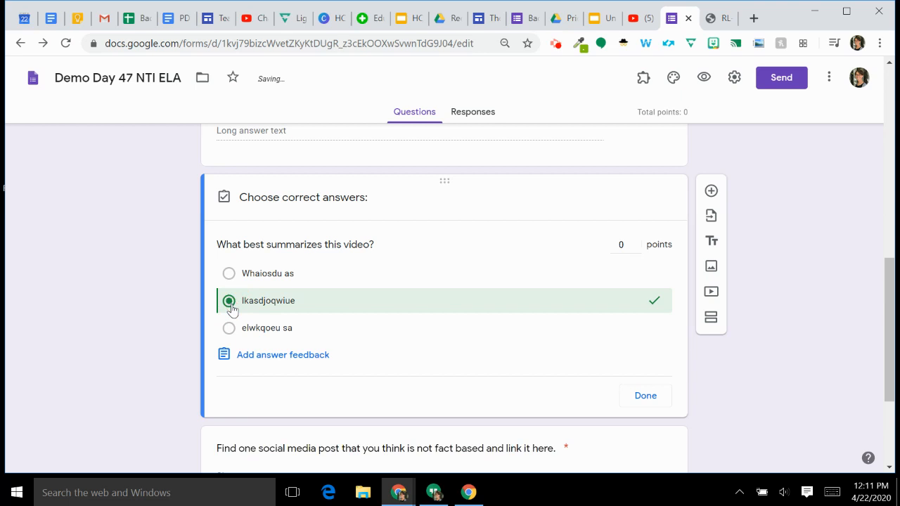
pyautogui.click(629, 246)
pyautogui.click(637, 243)
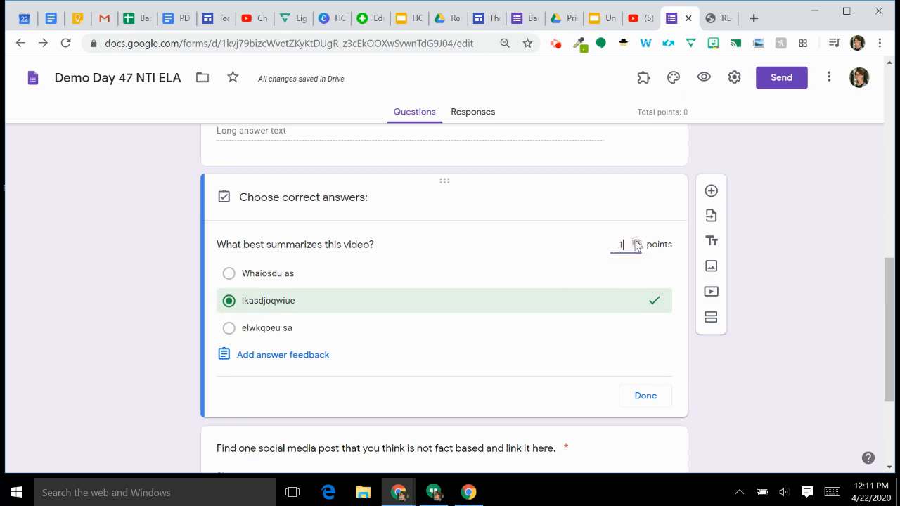
pyautogui.click(646, 396)
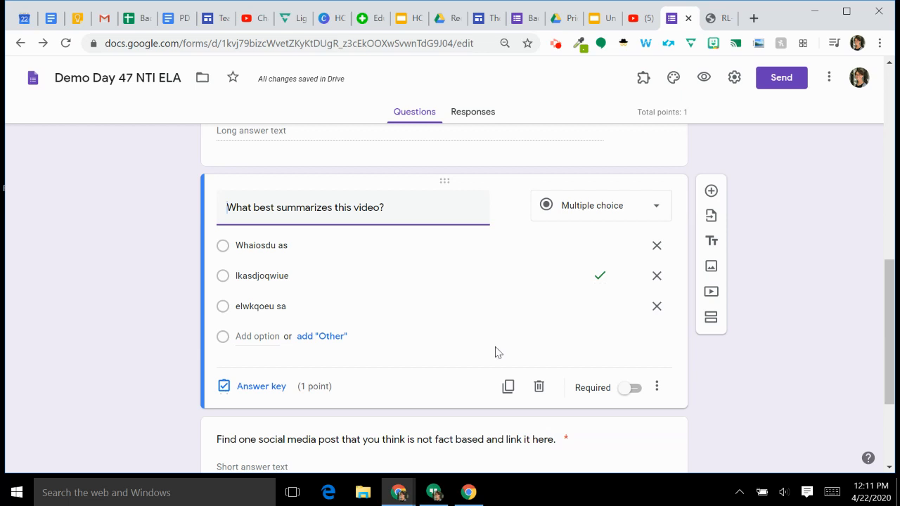
# Review the form from its instructions through the video and questions, and examine the question types available for the multiple-choice question
pyautogui.scroll(8, 495, 348)
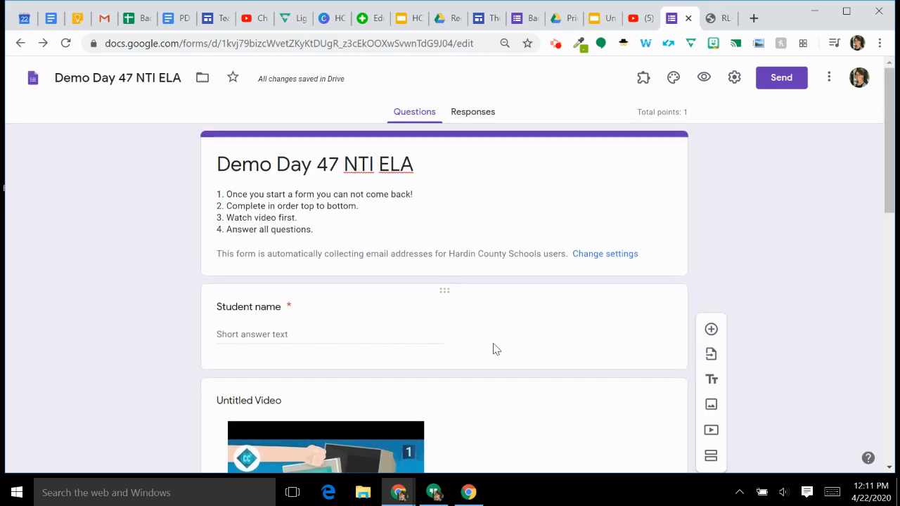
pyautogui.scroll(-4, 495, 348)
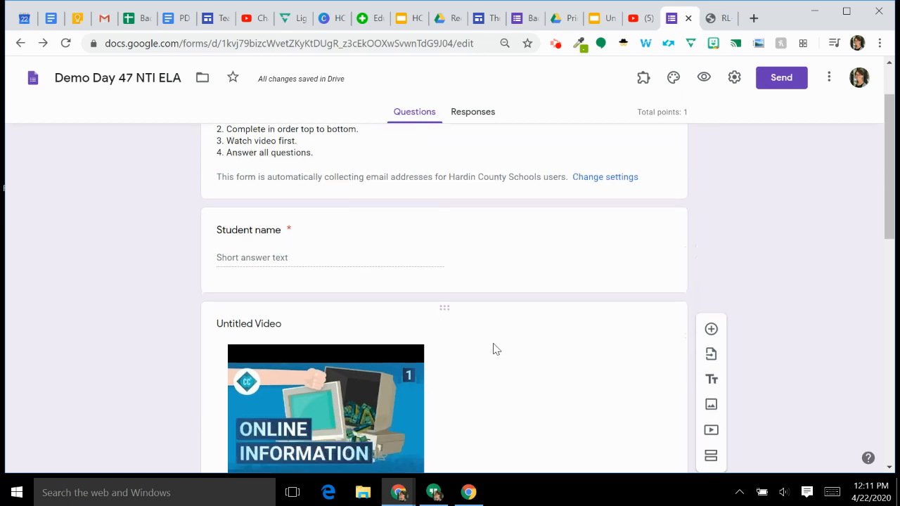
pyautogui.scroll(-1, 494, 346)
pyautogui.click(401, 281)
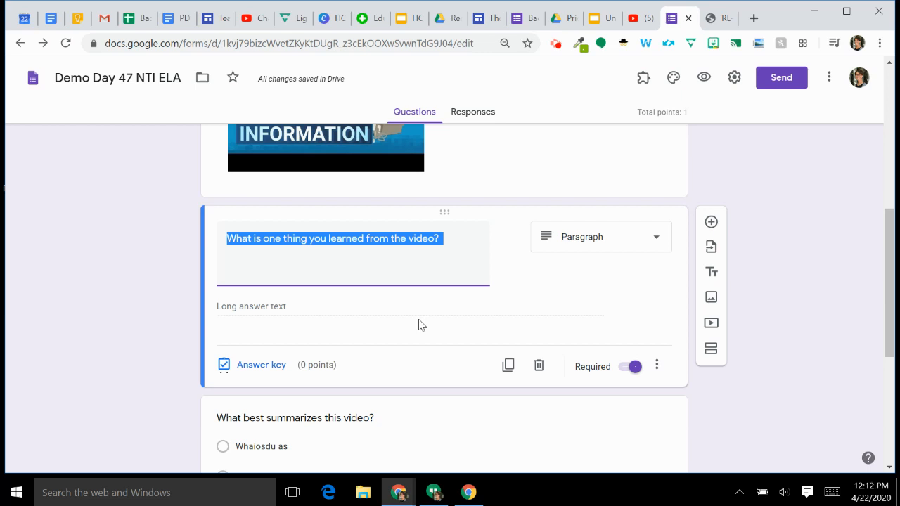
pyautogui.scroll(-2, 417, 321)
pyautogui.click(394, 311)
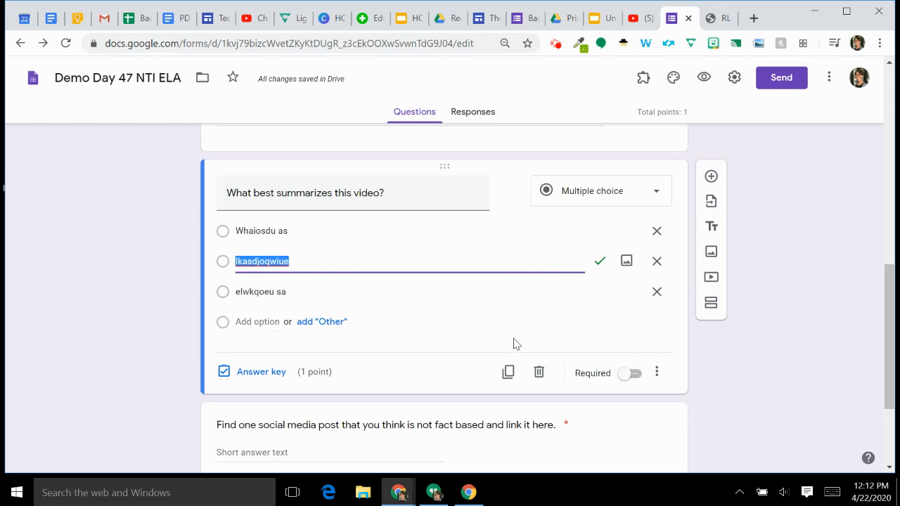
pyautogui.click(591, 197)
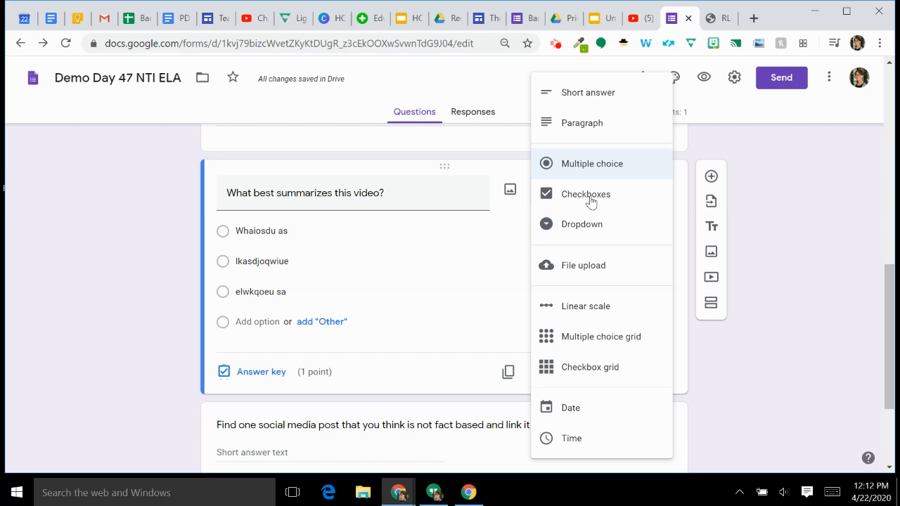
pyautogui.click(760, 203)
pyautogui.scroll(7, 346, 254)
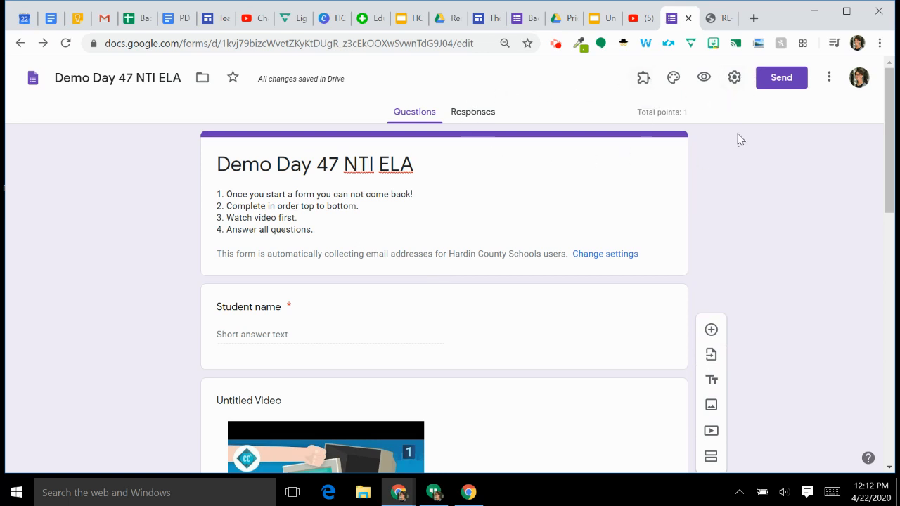
# Switch to Google Classroom in a new browser tab and open the classwork of the Girls' Programming class
pyautogui.click(754, 19)
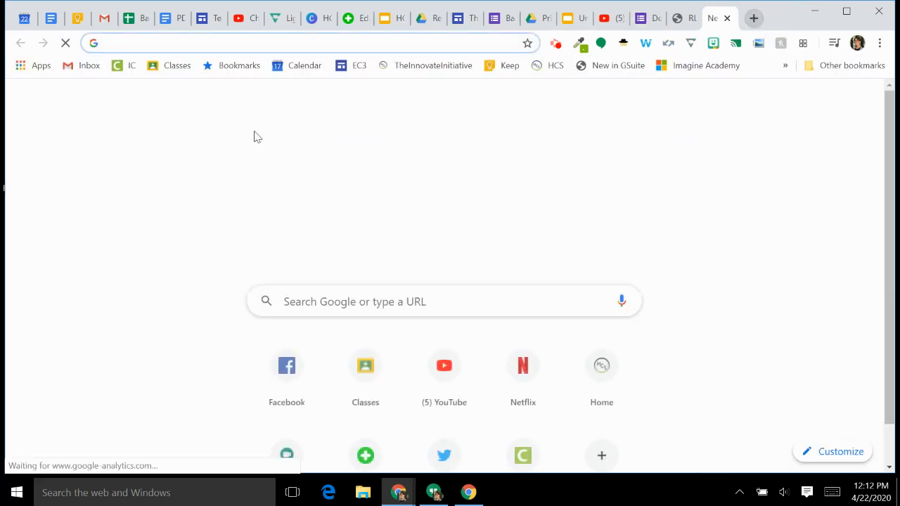
pyautogui.click(176, 66)
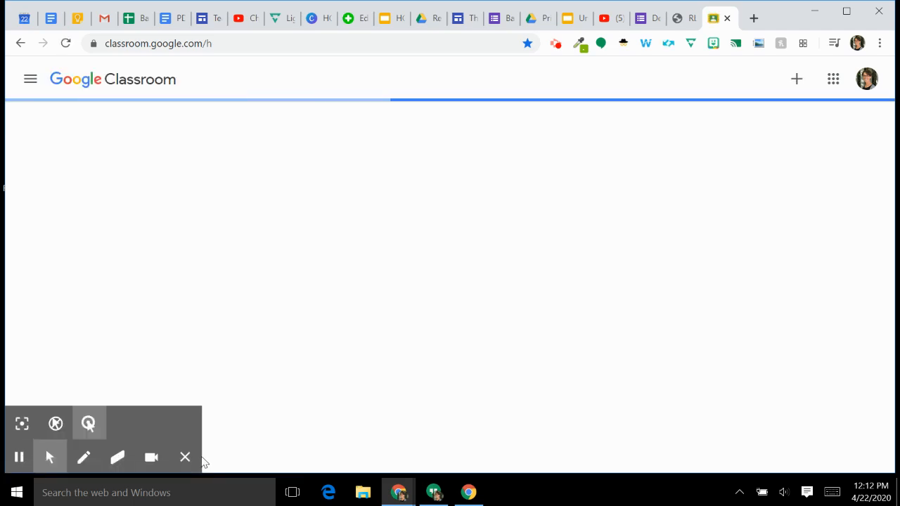
pyautogui.click(183, 457)
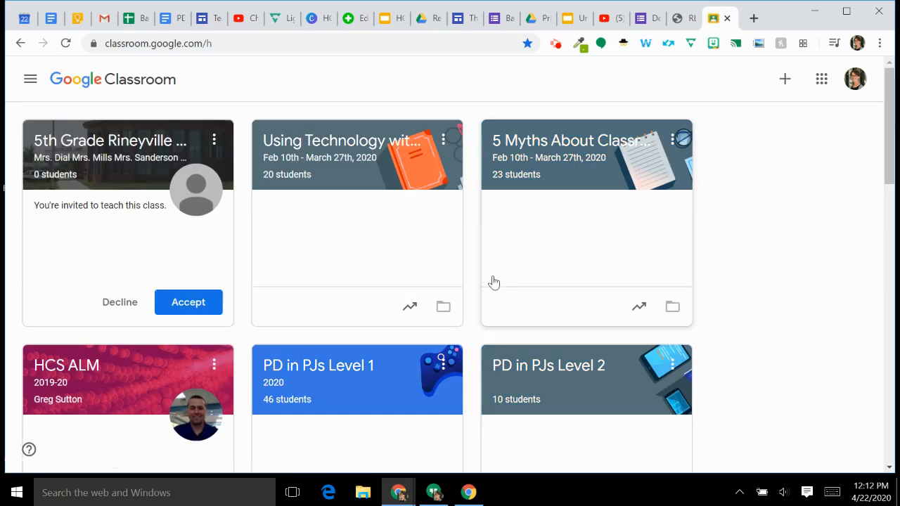
pyautogui.scroll(-10, 494, 281)
pyautogui.scroll(-1, 493, 281)
pyautogui.scroll(4, 492, 281)
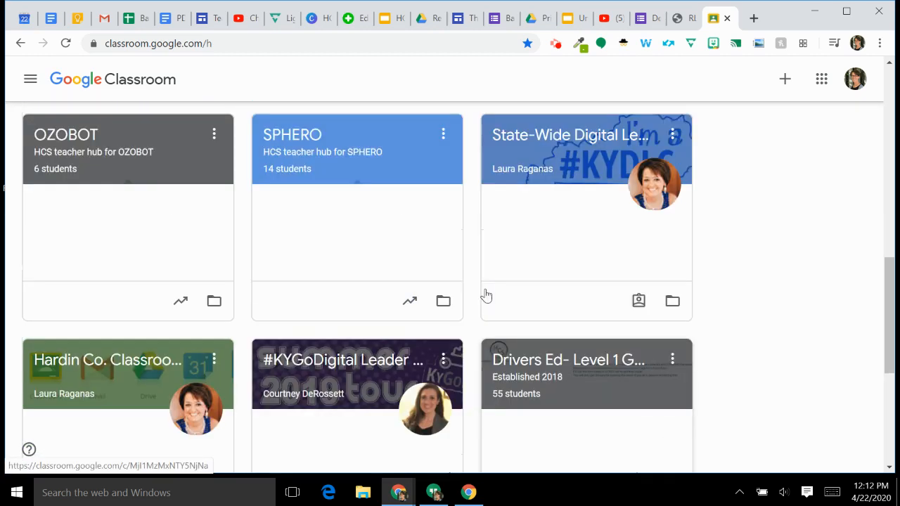
pyautogui.scroll(1, 485, 295)
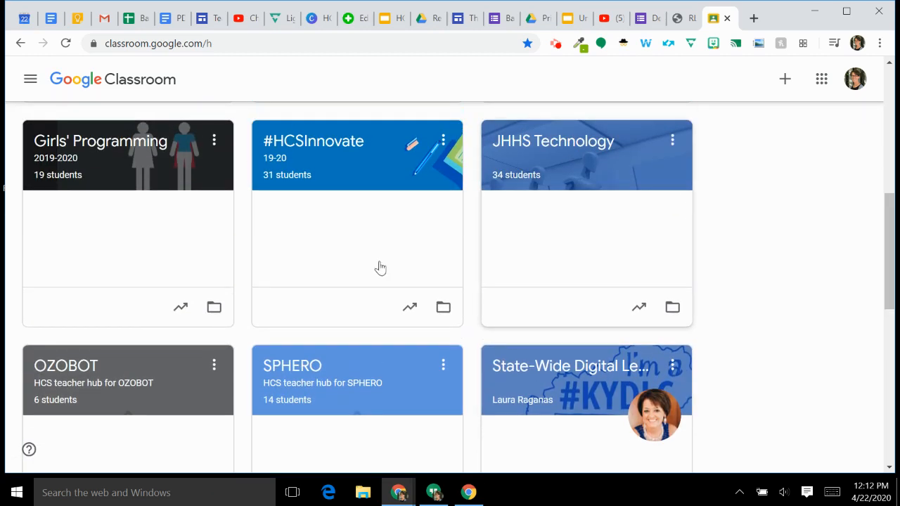
pyautogui.click(140, 153)
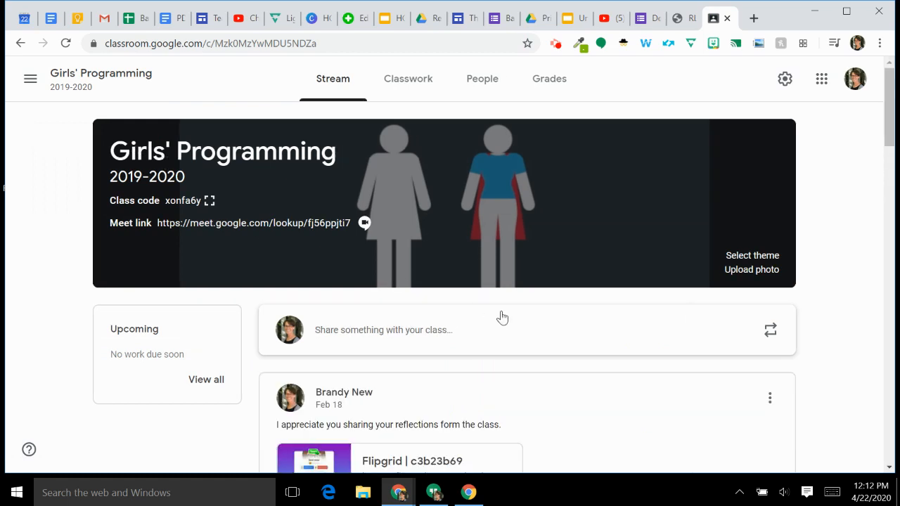
pyautogui.click(422, 85)
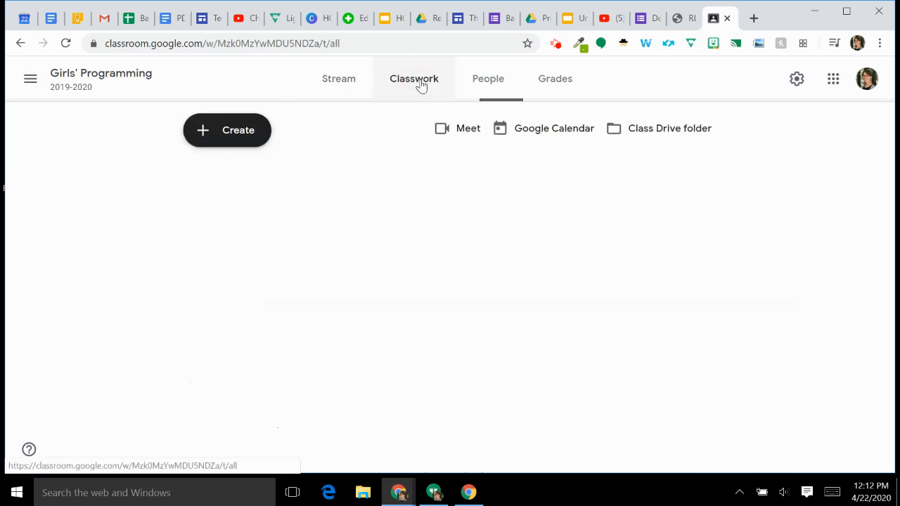
# Create a quiz assignment titled "NTI Day 47" in the class
pyautogui.click(242, 136)
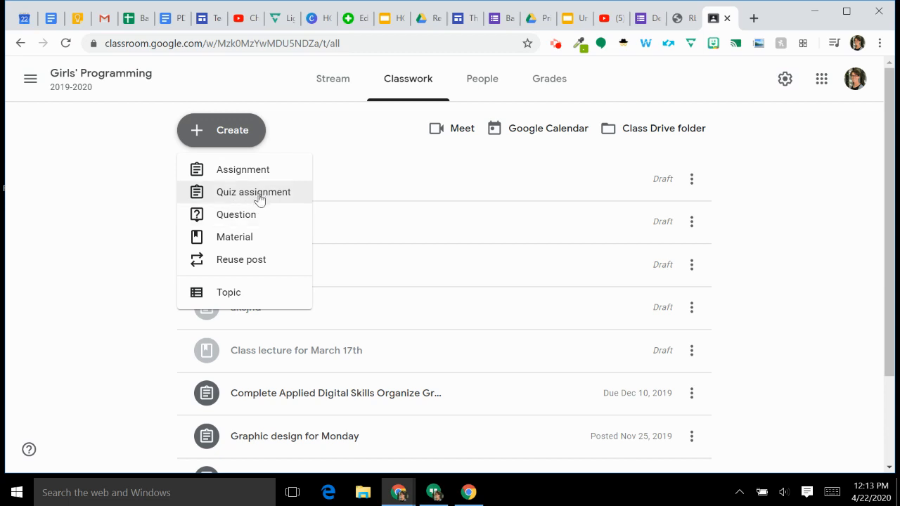
pyautogui.click(259, 197)
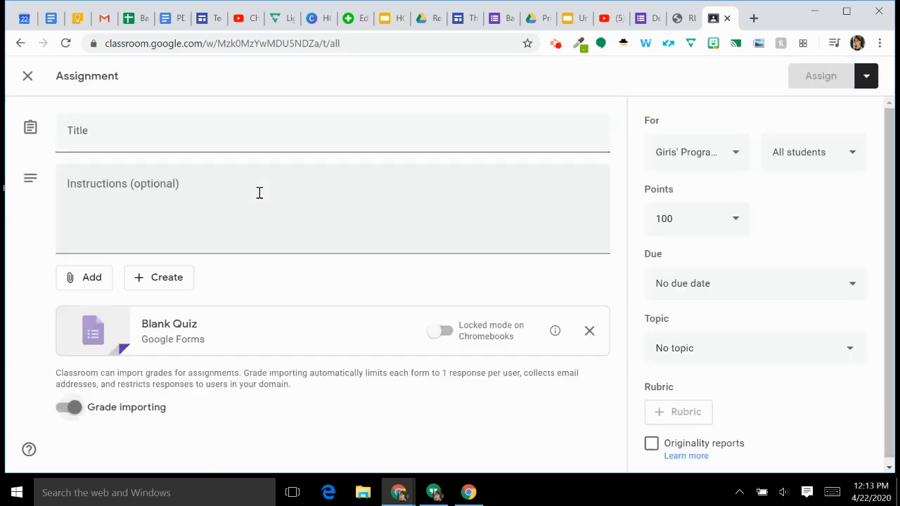
pyautogui.click(120, 143)
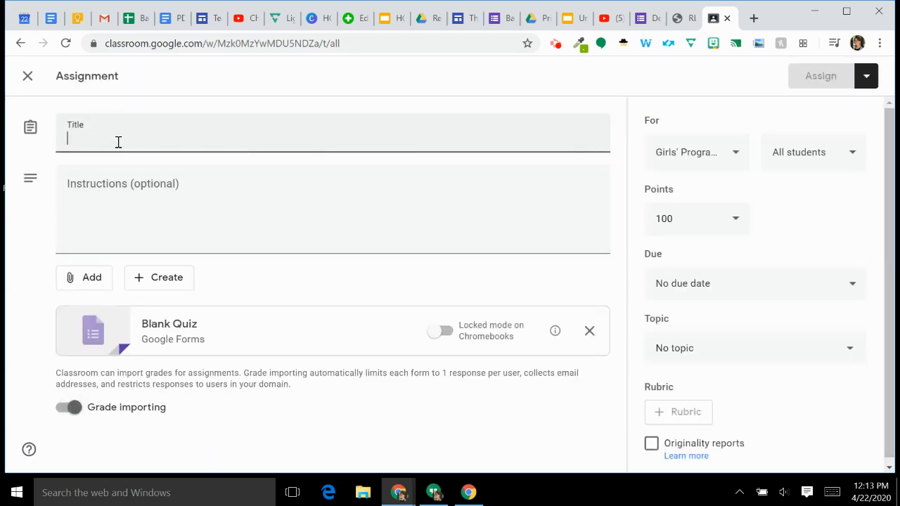
pyautogui.write('NTI')
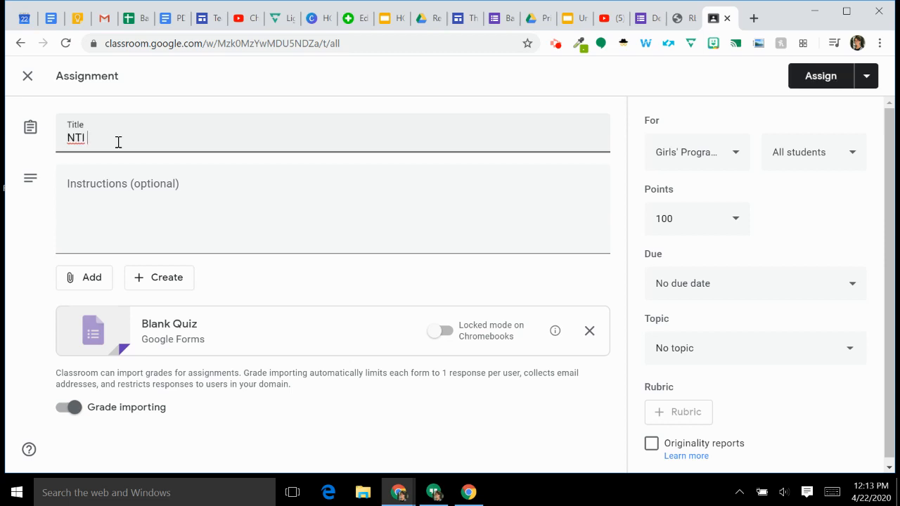
pyautogui.write(' Day 47')
# Enter the assignment instructions "Allyour work for ELA today is in this form. Complete it and submit."
pyautogui.click(113, 189)
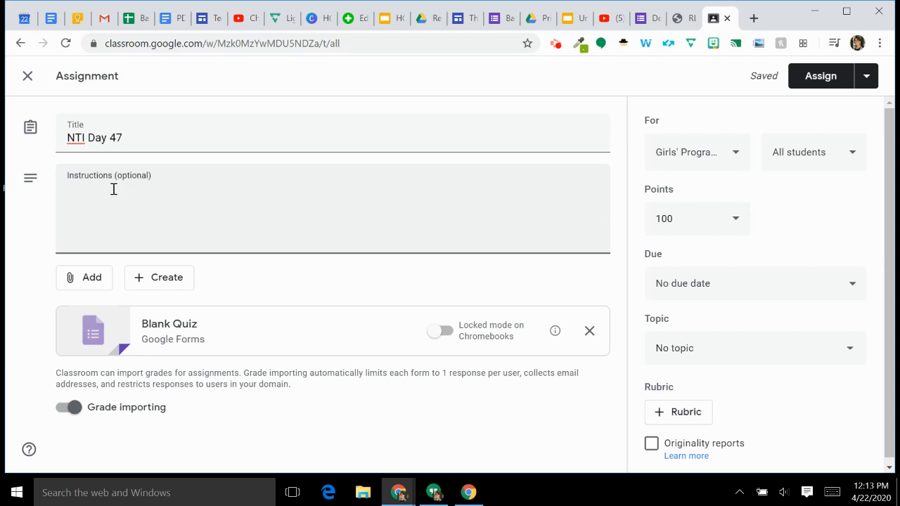
pyautogui.write('Allyour work for ELA to')
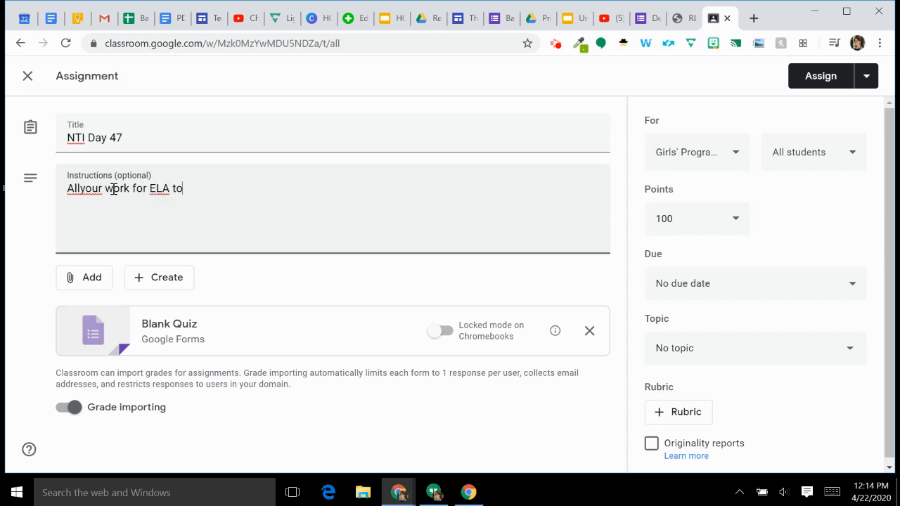
pyautogui.write('day is in this form,')
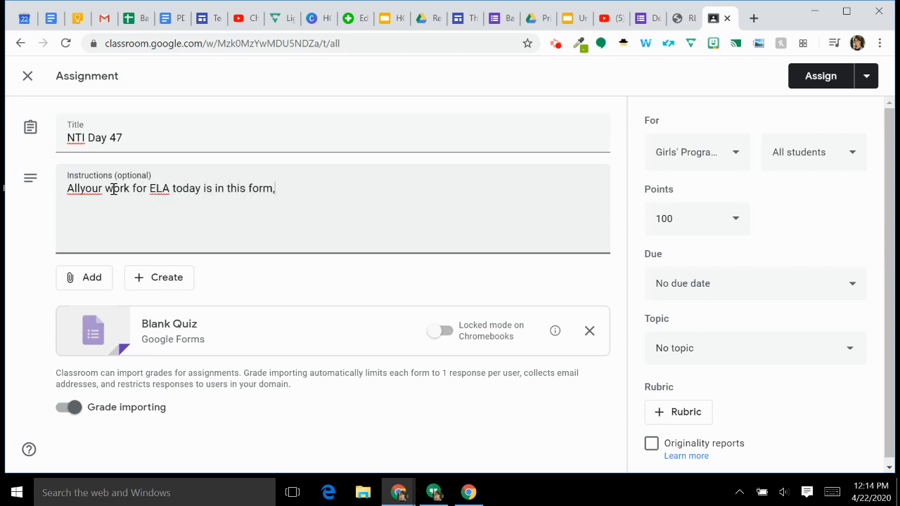
pyautogui.press('BackSpace')
pyautogui.write('. Complete is')
pyautogui.press('BackSpace')
pyautogui.write('t and')
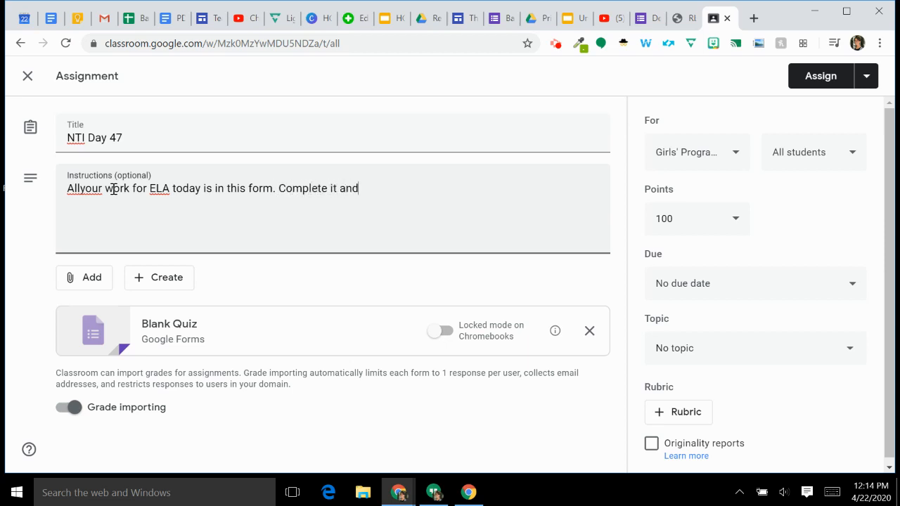
pyautogui.write(' sun')
pyautogui.write('bmit.')
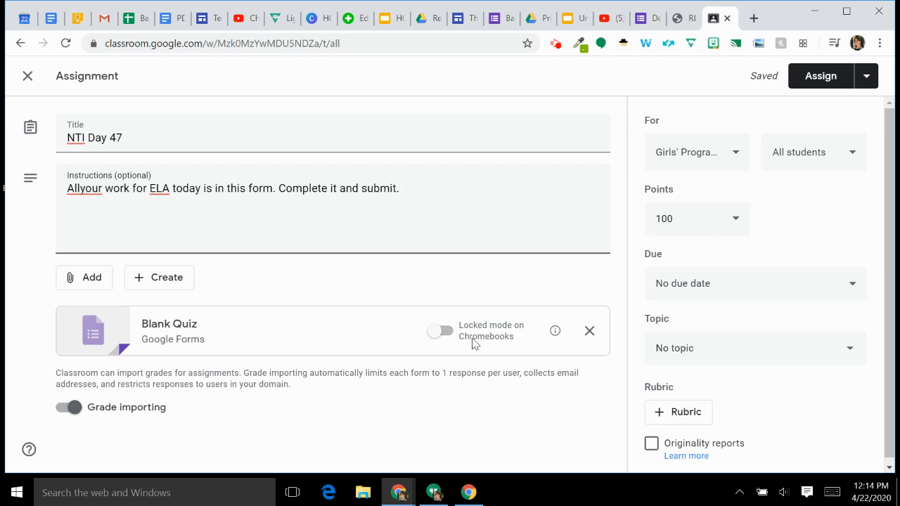
# Replace the attached Blank Quiz with the Demo Day 47 NTI ELA form from Google Drive
pyautogui.click(589, 331)
pyautogui.click(77, 279)
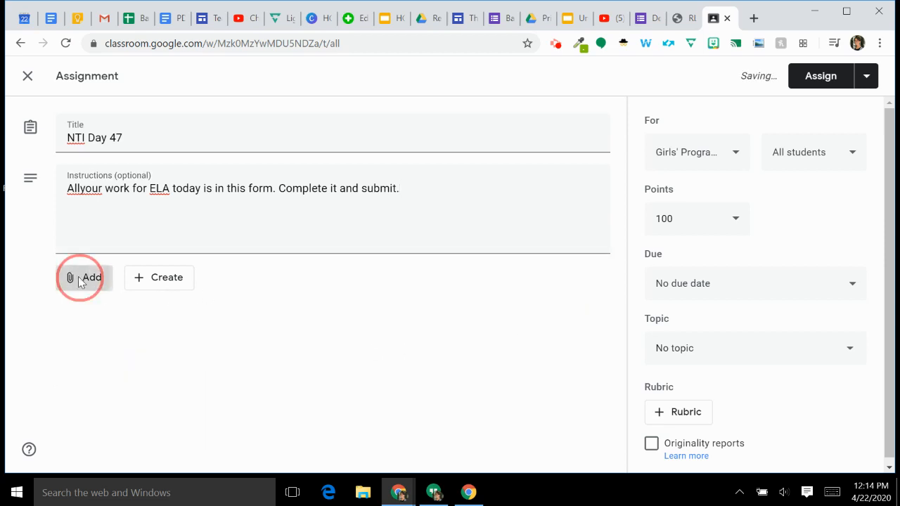
pyautogui.click(126, 309)
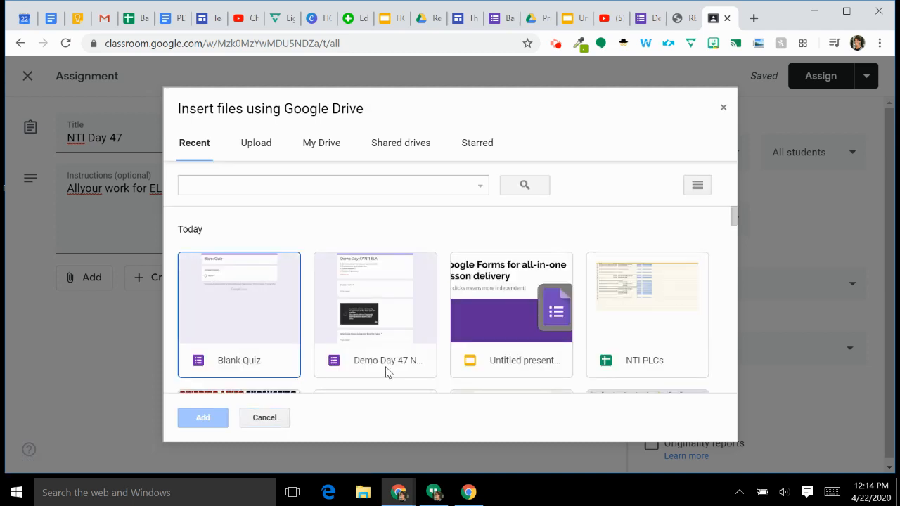
pyautogui.click(386, 371)
pyautogui.click(202, 421)
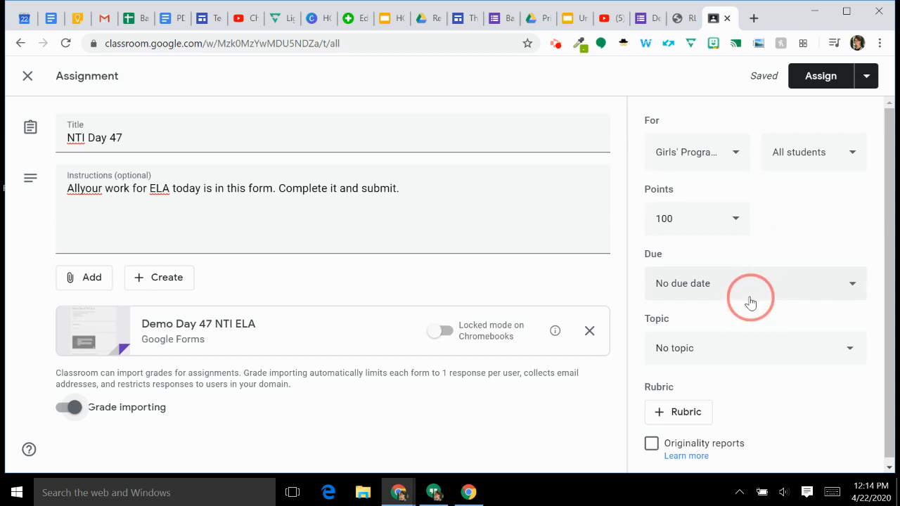
pyautogui.click(762, 358)
pyautogui.click(763, 350)
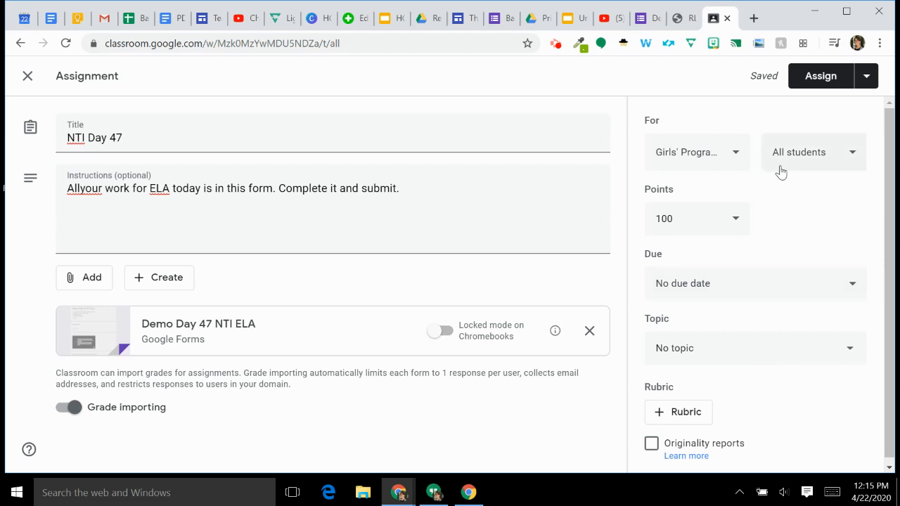
pyautogui.click(869, 86)
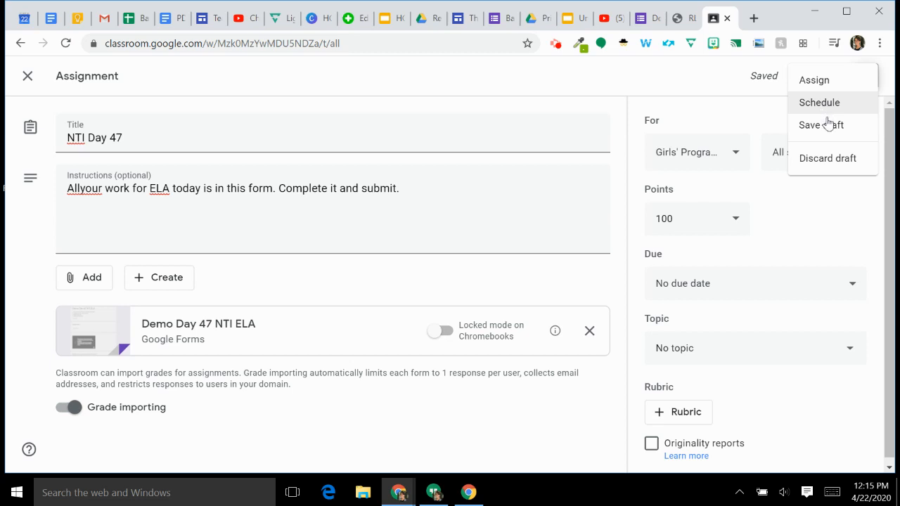
pyautogui.click(745, 111)
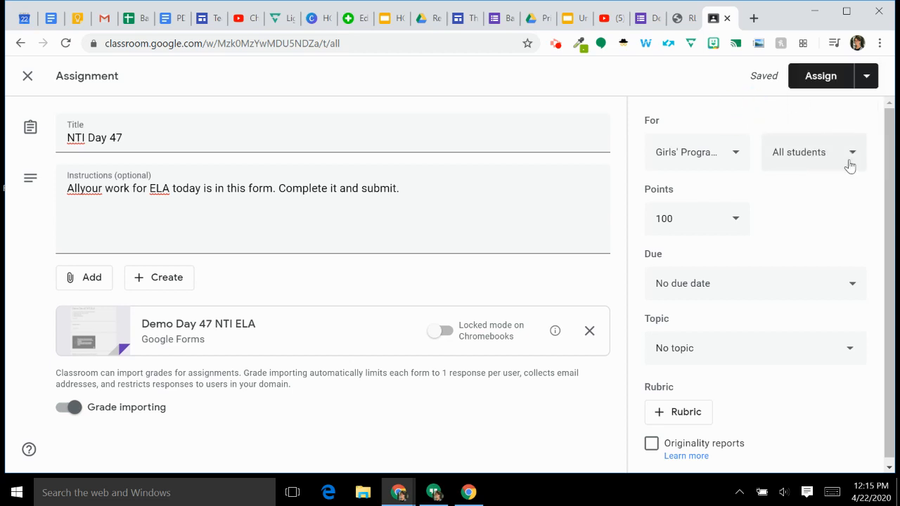
# Limit the NTI Day 47 assignment to the first two students in the class list and post it
pyautogui.click(816, 160)
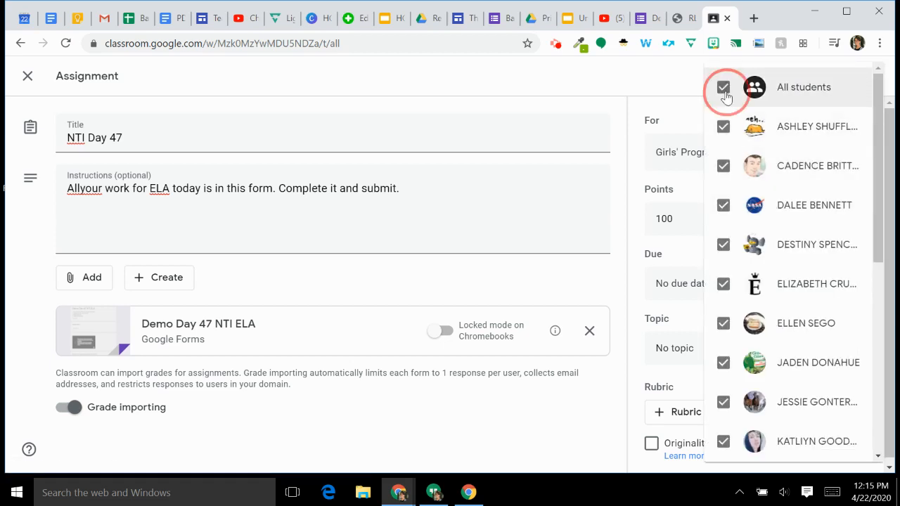
pyautogui.click(724, 89)
pyautogui.click(723, 126)
pyautogui.click(723, 166)
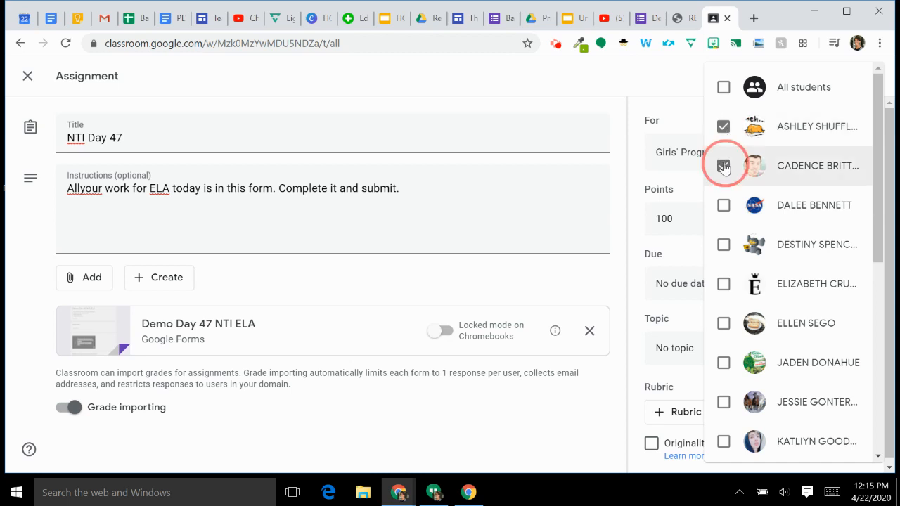
pyautogui.click(686, 98)
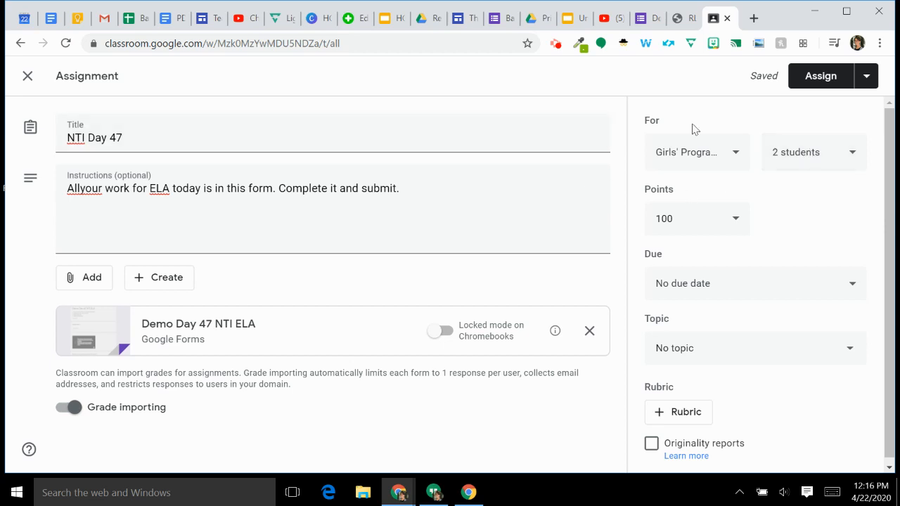
pyautogui.click(809, 85)
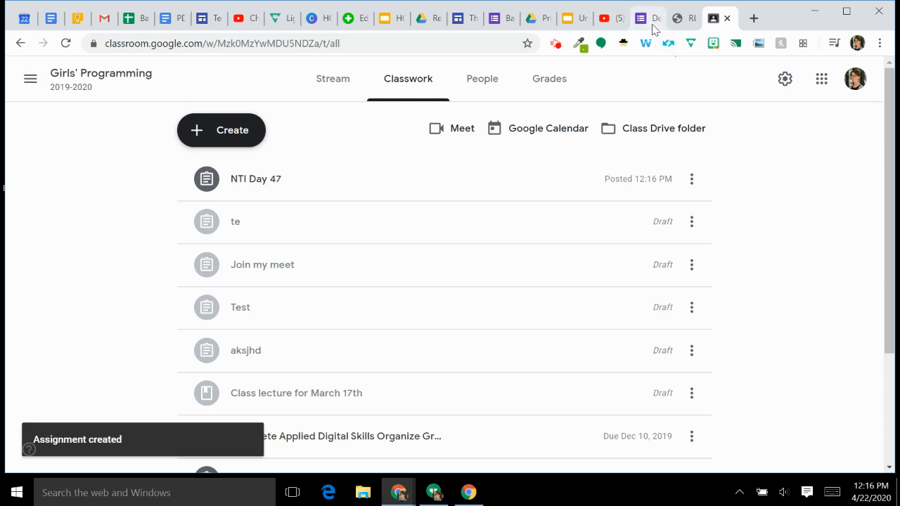
# Delete the posted NTI Day 47 assignment from the Girls' Programming classwork
pyautogui.click(692, 180)
pyautogui.click(680, 233)
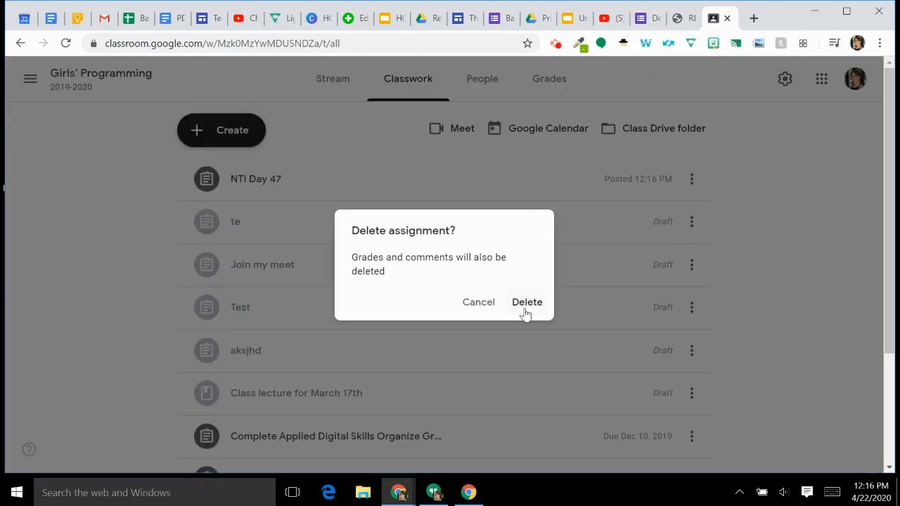
pyautogui.click(526, 304)
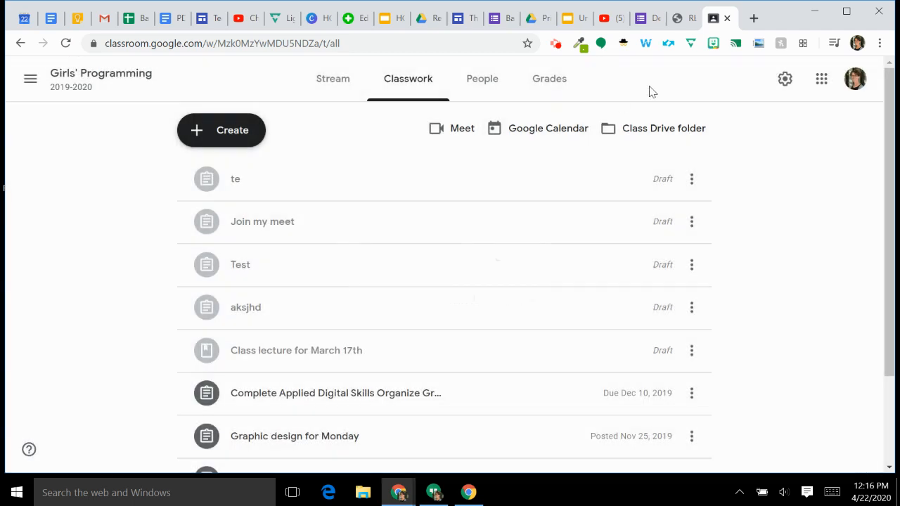
# Switch to the Google Slides presentation and show the Contents slide
pyautogui.click(571, 29)
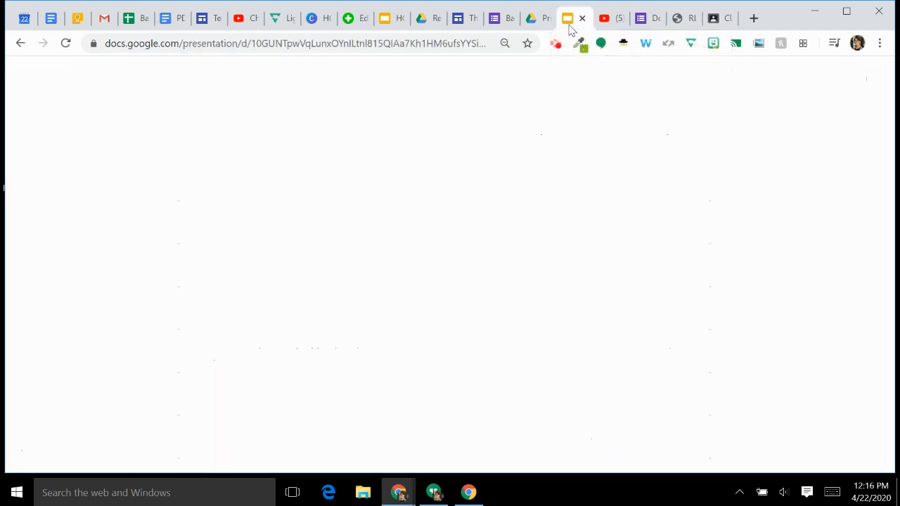
pyautogui.click(103, 209)
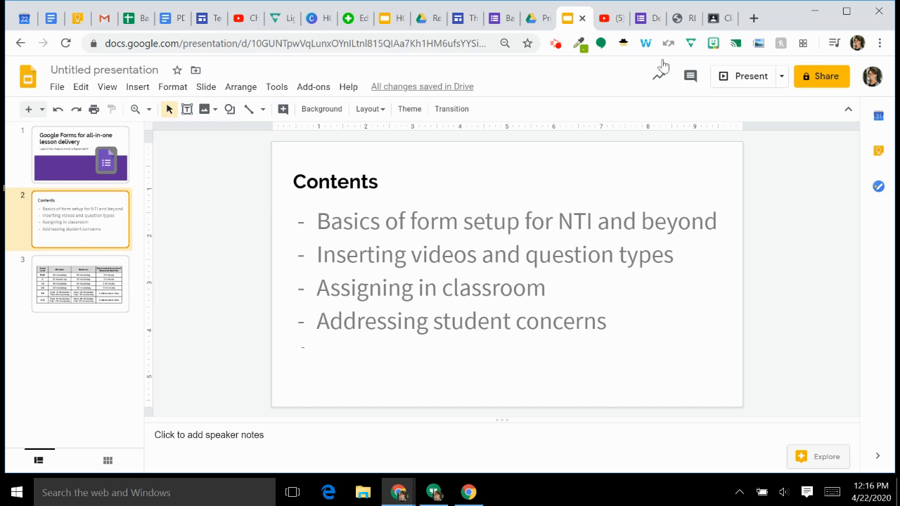
# Switch to the Demo Day 47 NTI ELA form and remove the blank lines after "What is one thing you learned from the video?"
pyautogui.click(642, 18)
pyautogui.scroll(-6, 462, 315)
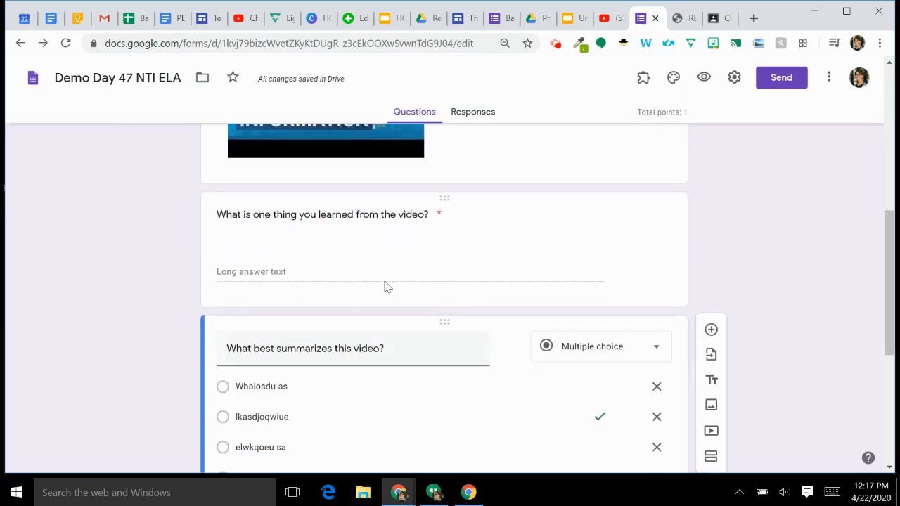
pyautogui.click(371, 273)
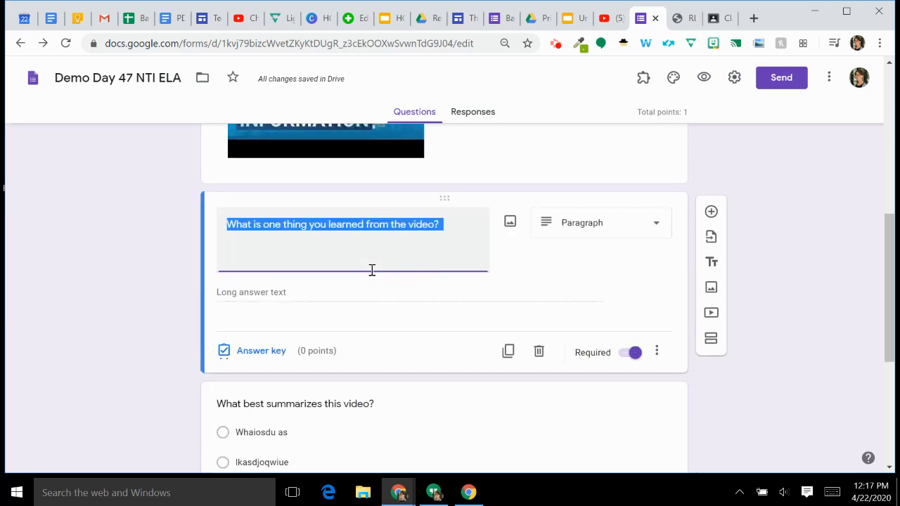
pyautogui.click(391, 269)
pyautogui.click(335, 255)
pyautogui.click(473, 231)
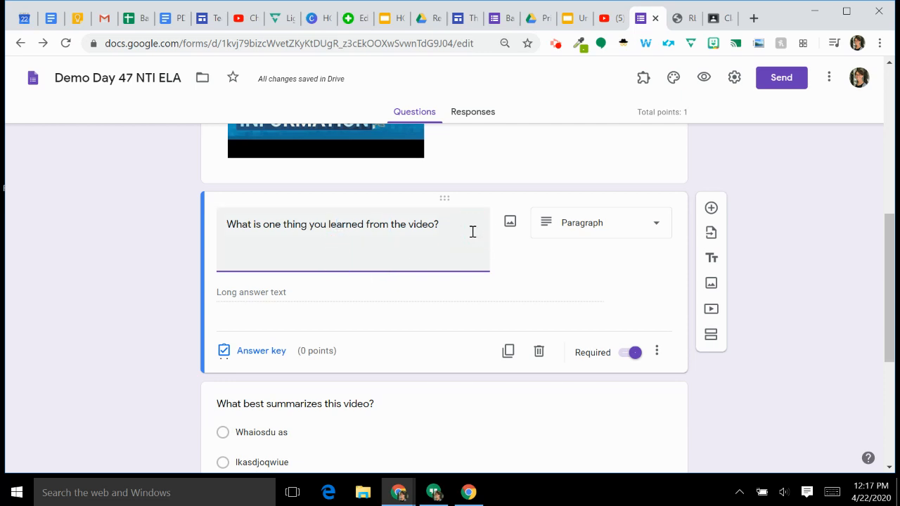
pyautogui.press('BackSpace')
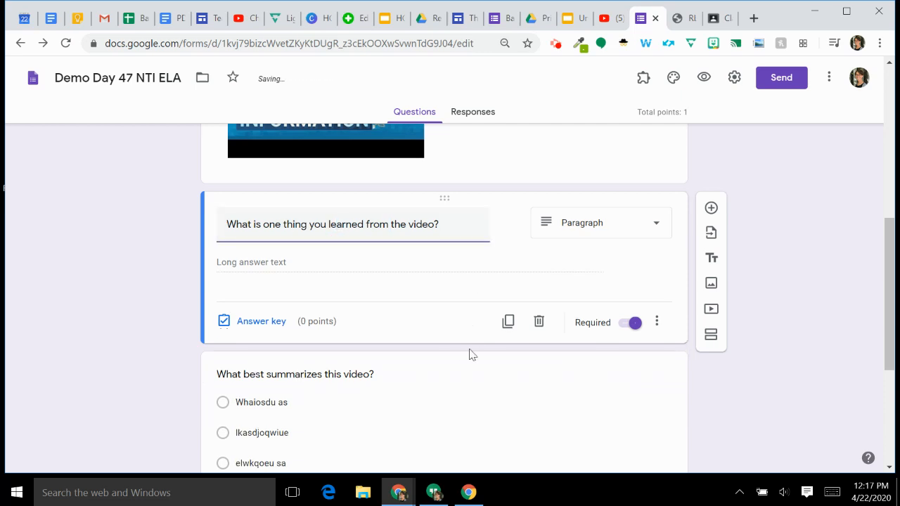
# Review the form's remaining questions and their settings, from the video summary question to the last one, and return to the form header
pyautogui.scroll(-2, 467, 362)
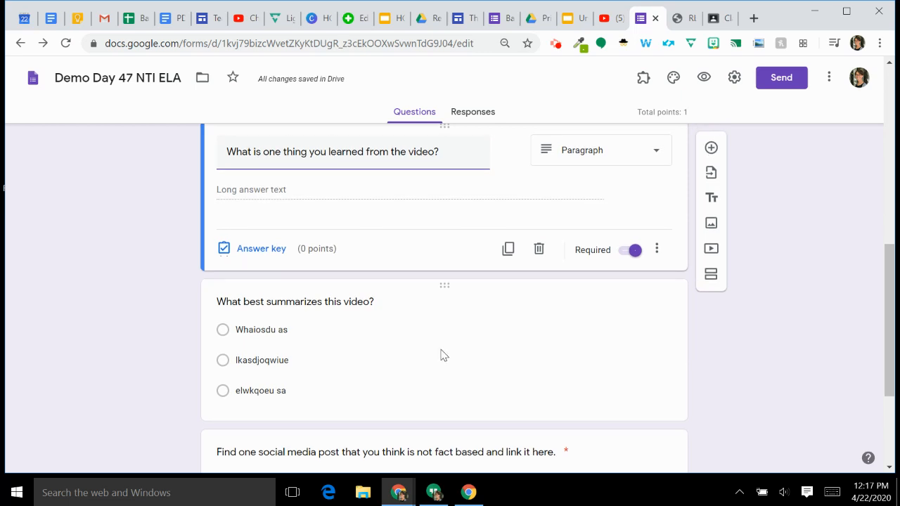
pyautogui.click(440, 356)
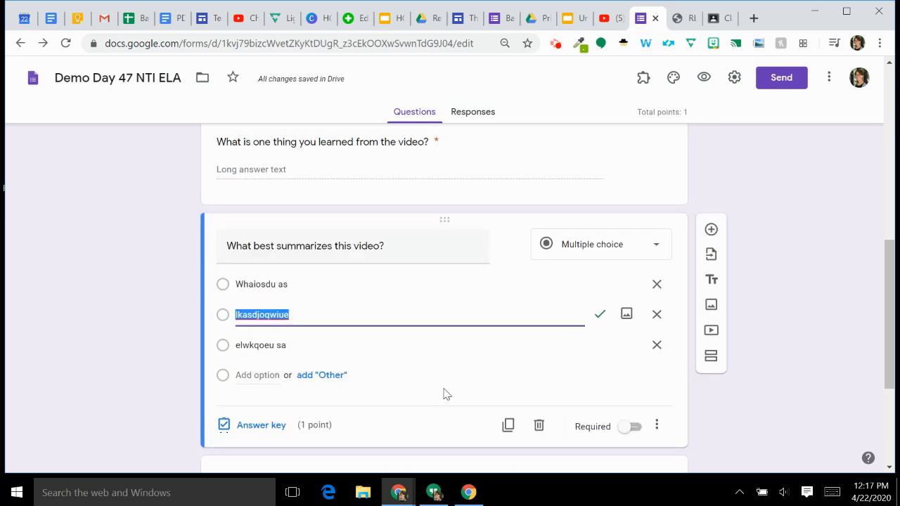
pyautogui.scroll(-3, 445, 392)
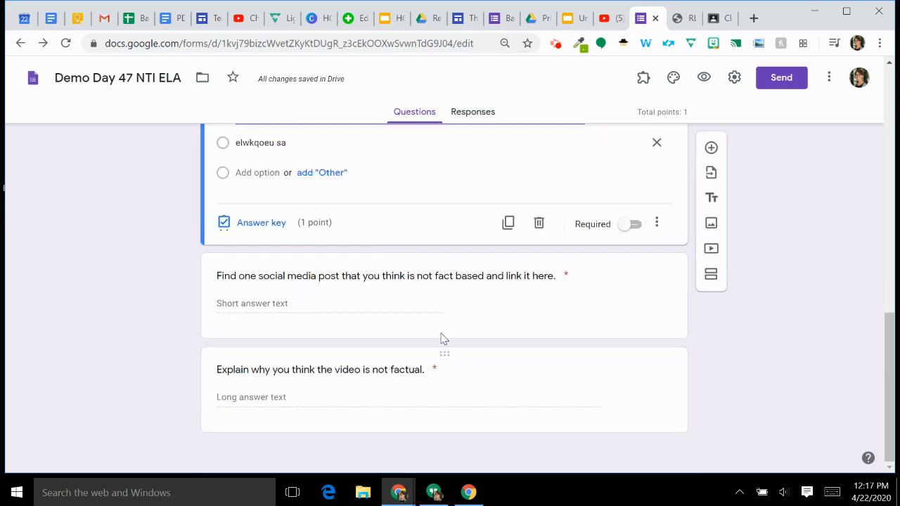
pyautogui.click(389, 319)
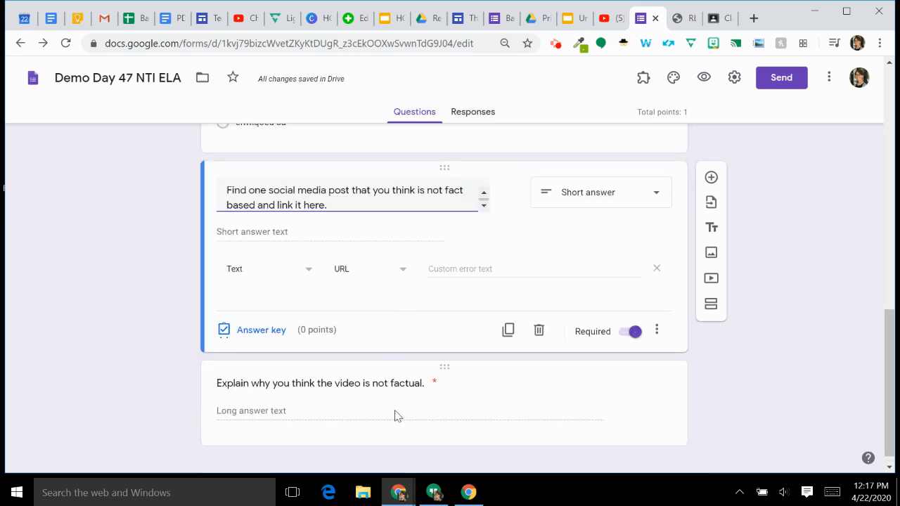
pyautogui.click(396, 412)
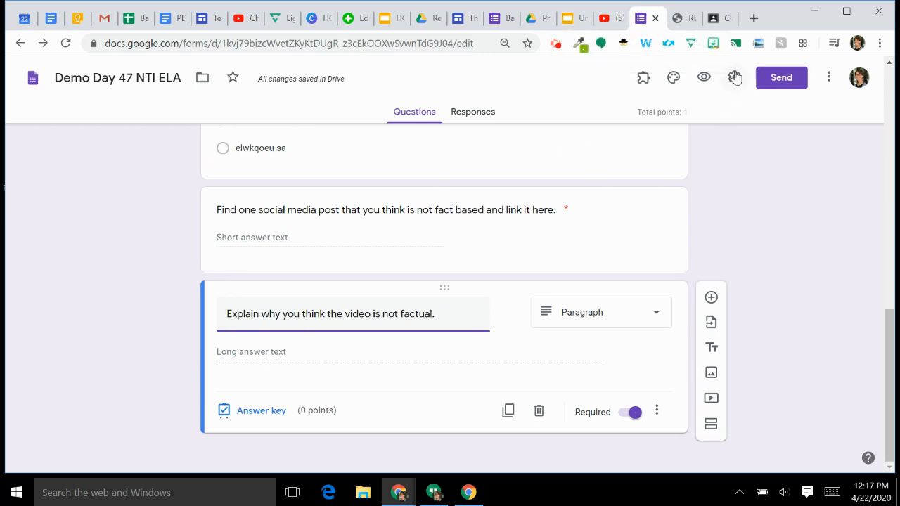
pyautogui.scroll(5, 469, 215)
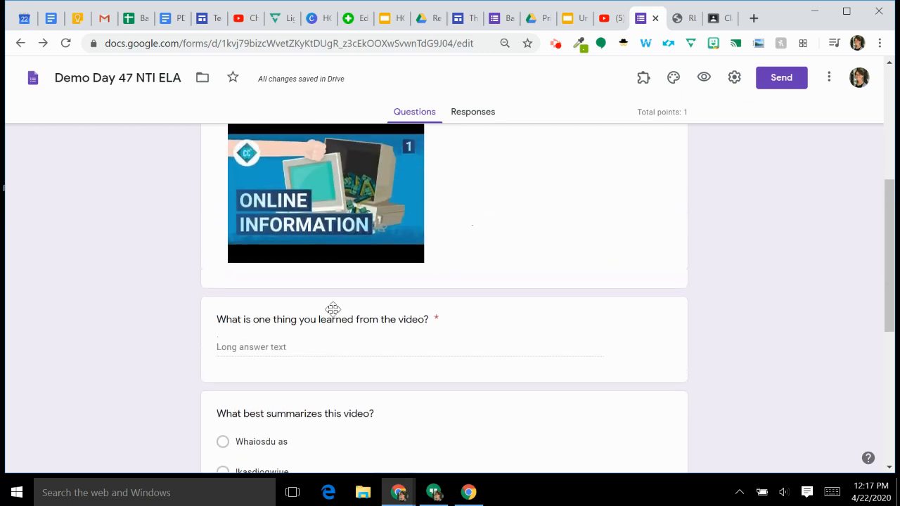
pyautogui.scroll(3, 551, 208)
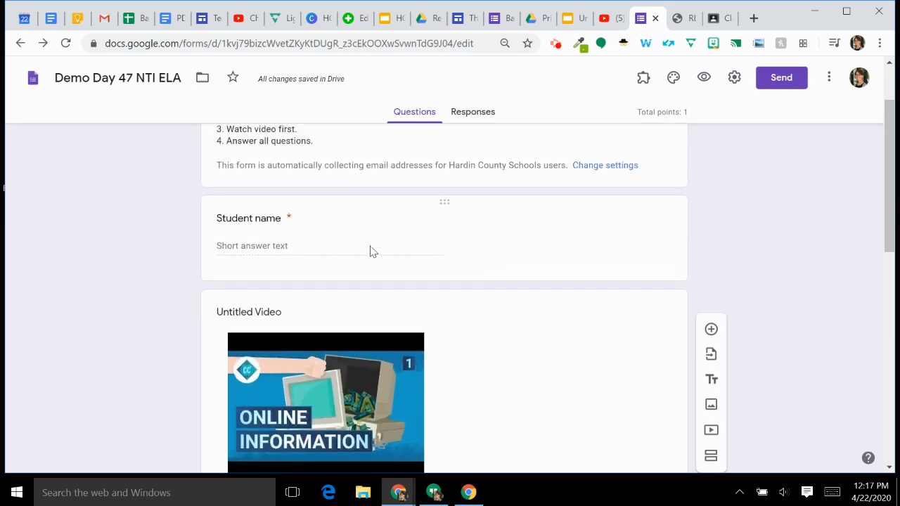
pyautogui.scroll(2, 580, 234)
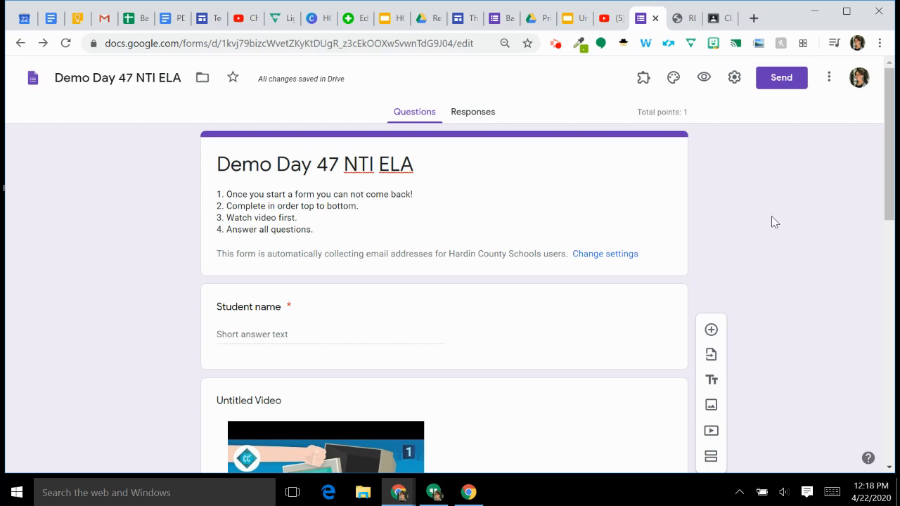
# Copy a shortened link to the form from its sending options and close them
pyautogui.click(783, 80)
pyautogui.click(787, 84)
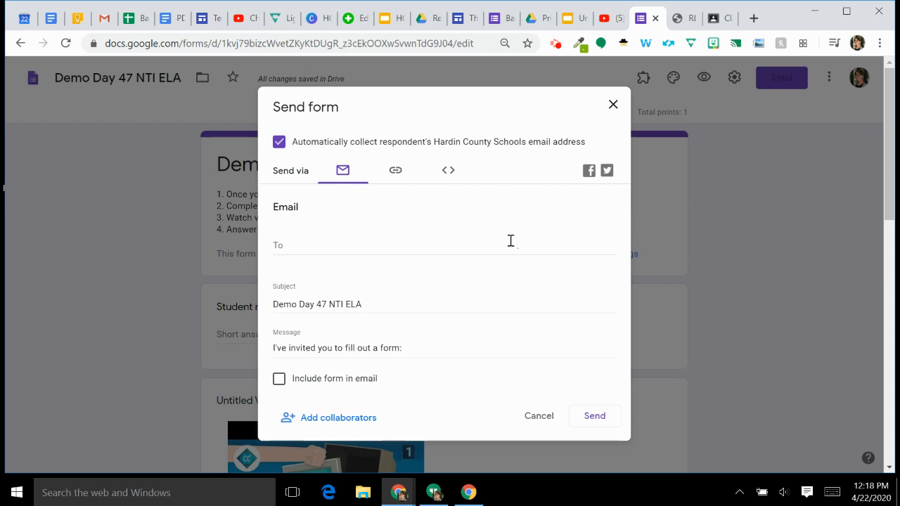
pyautogui.click(398, 181)
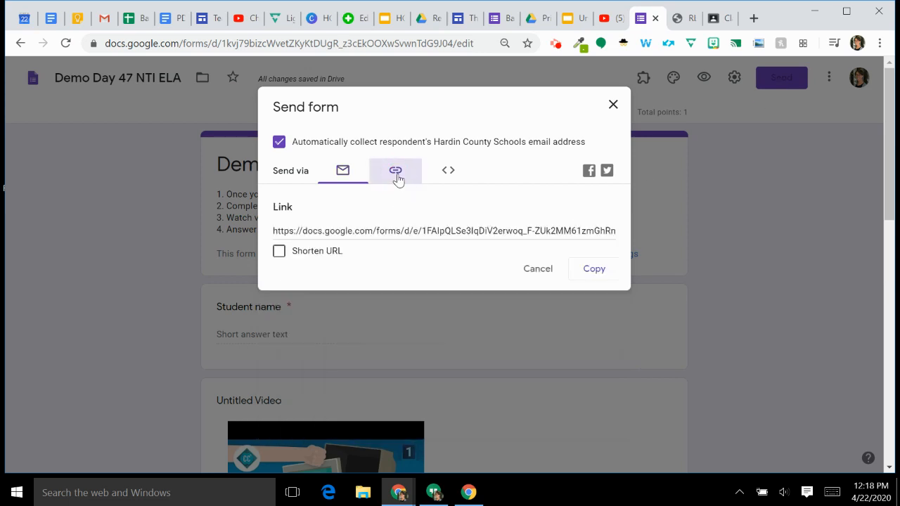
pyautogui.click(279, 251)
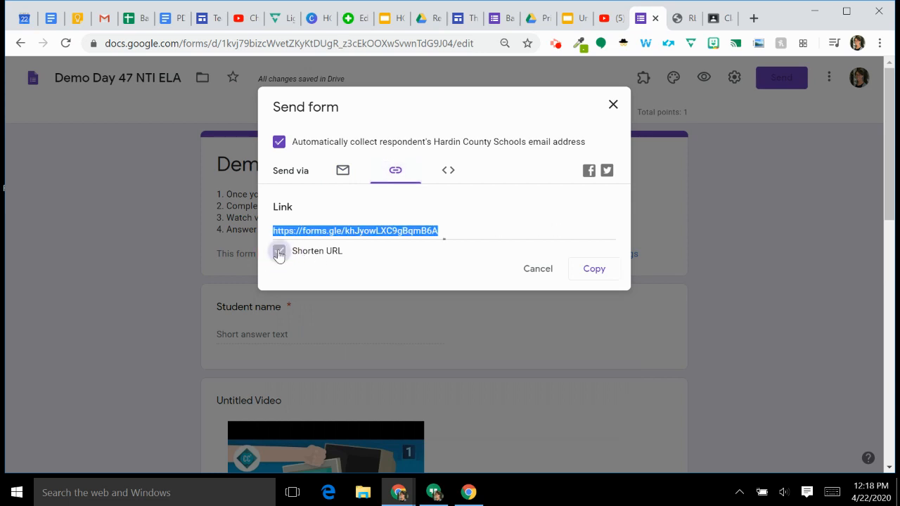
pyautogui.click(587, 276)
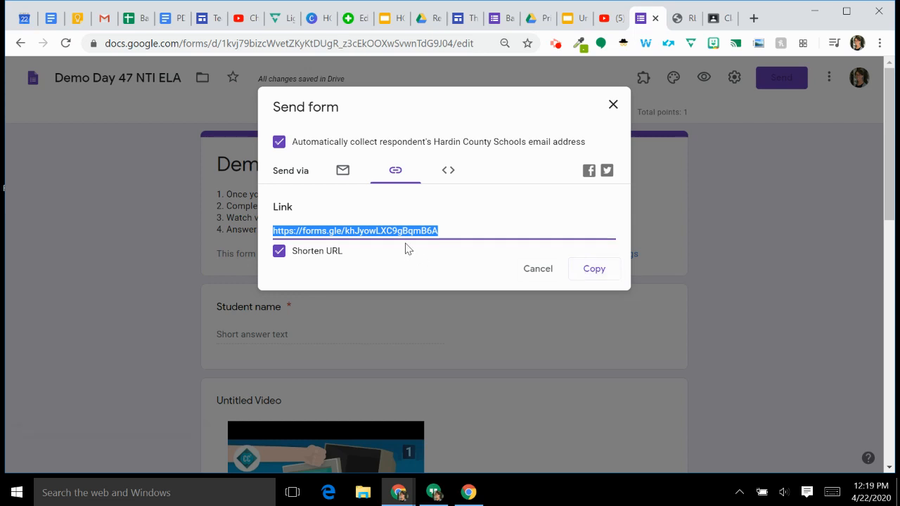
pyautogui.click(546, 278)
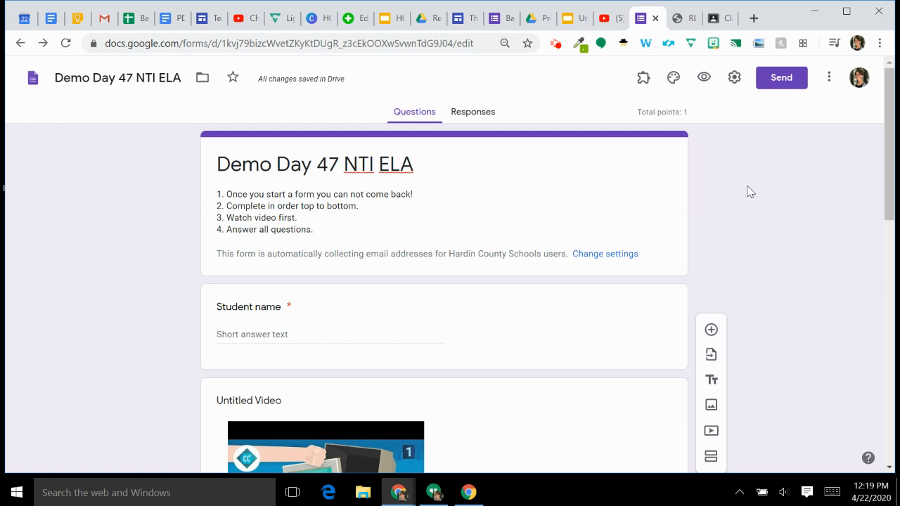
# Return to the Contents slide of the Google Slides presentation
pyautogui.click(572, 21)
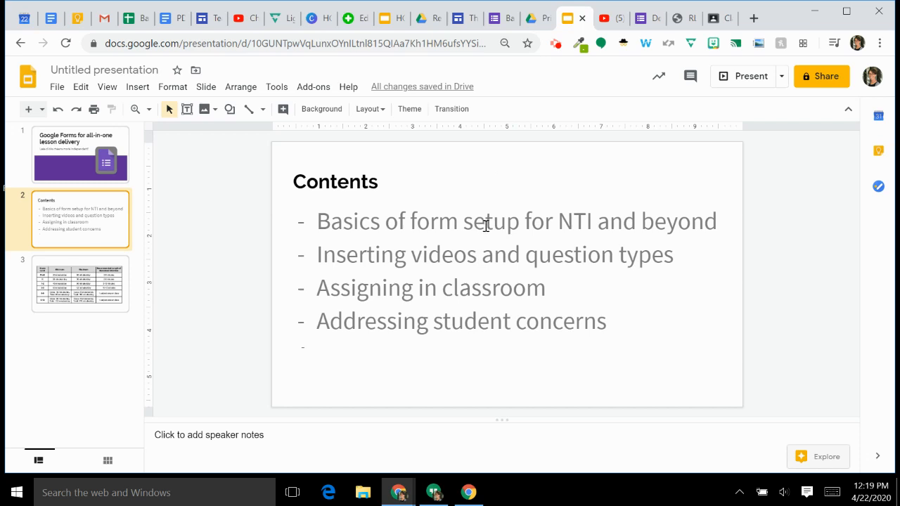